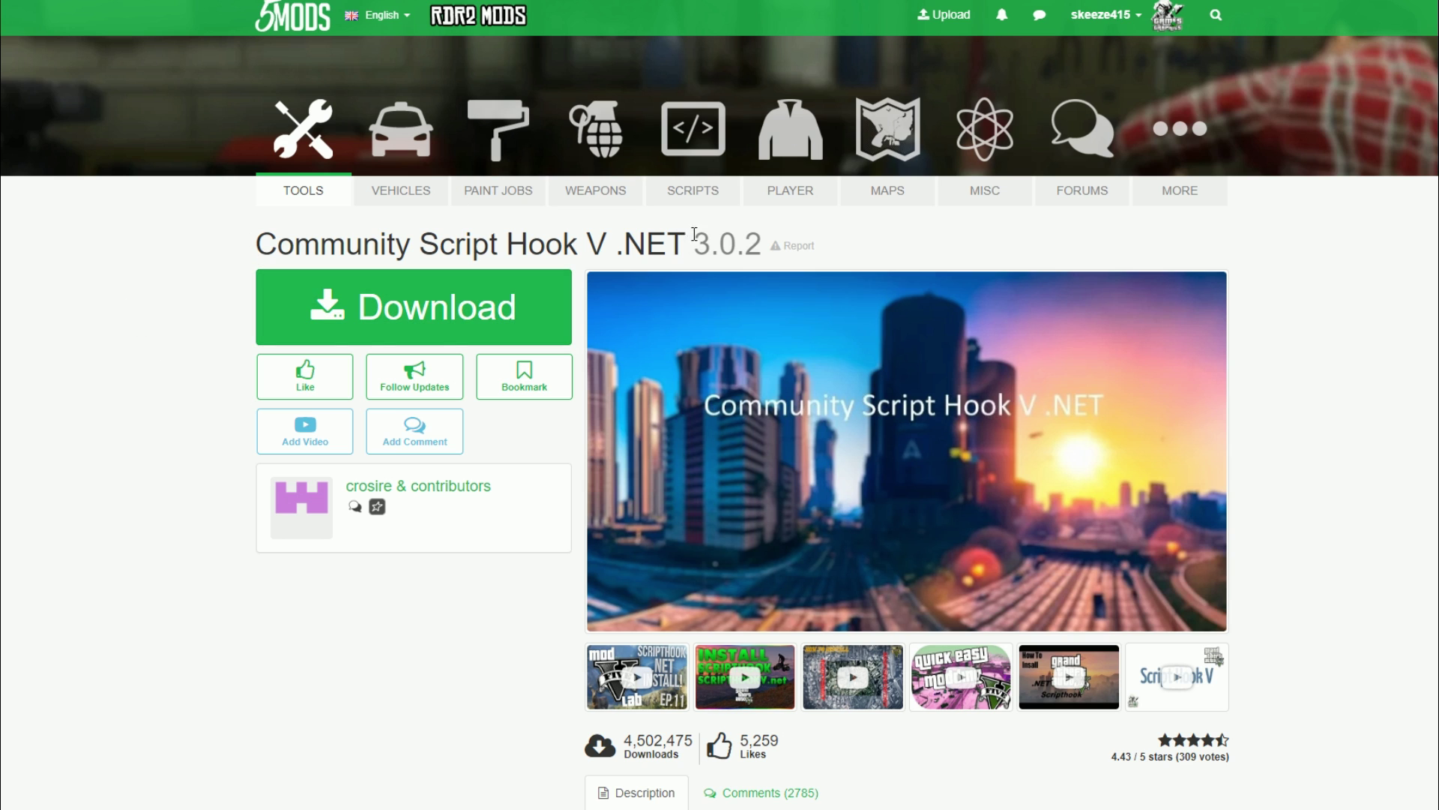
Scroll down to All Versions and download the current ScriptHookVDotNet 3.0.2 version
scroll(765, 284, down, 5)
scroll(764, 283, down, 4)
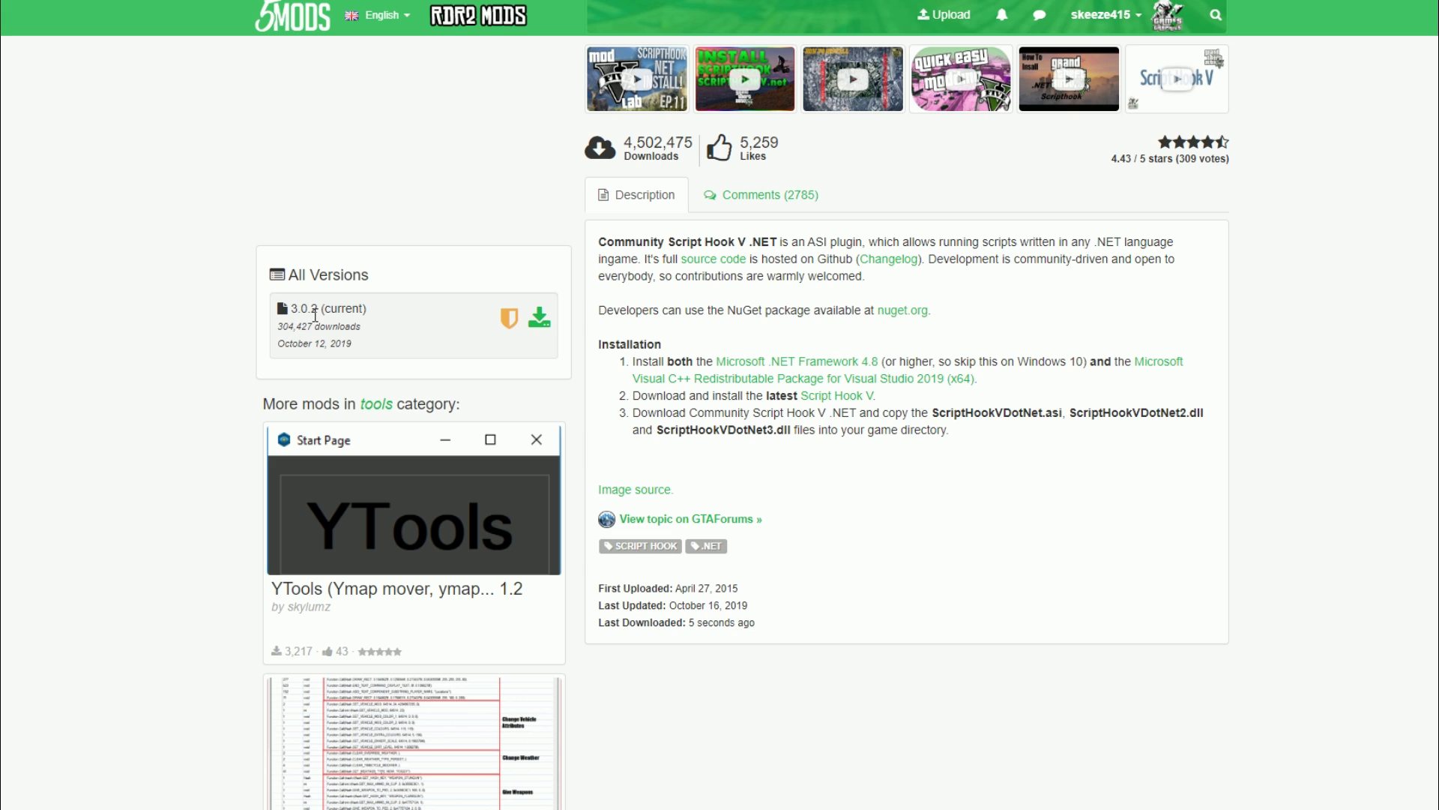
click(539, 321)
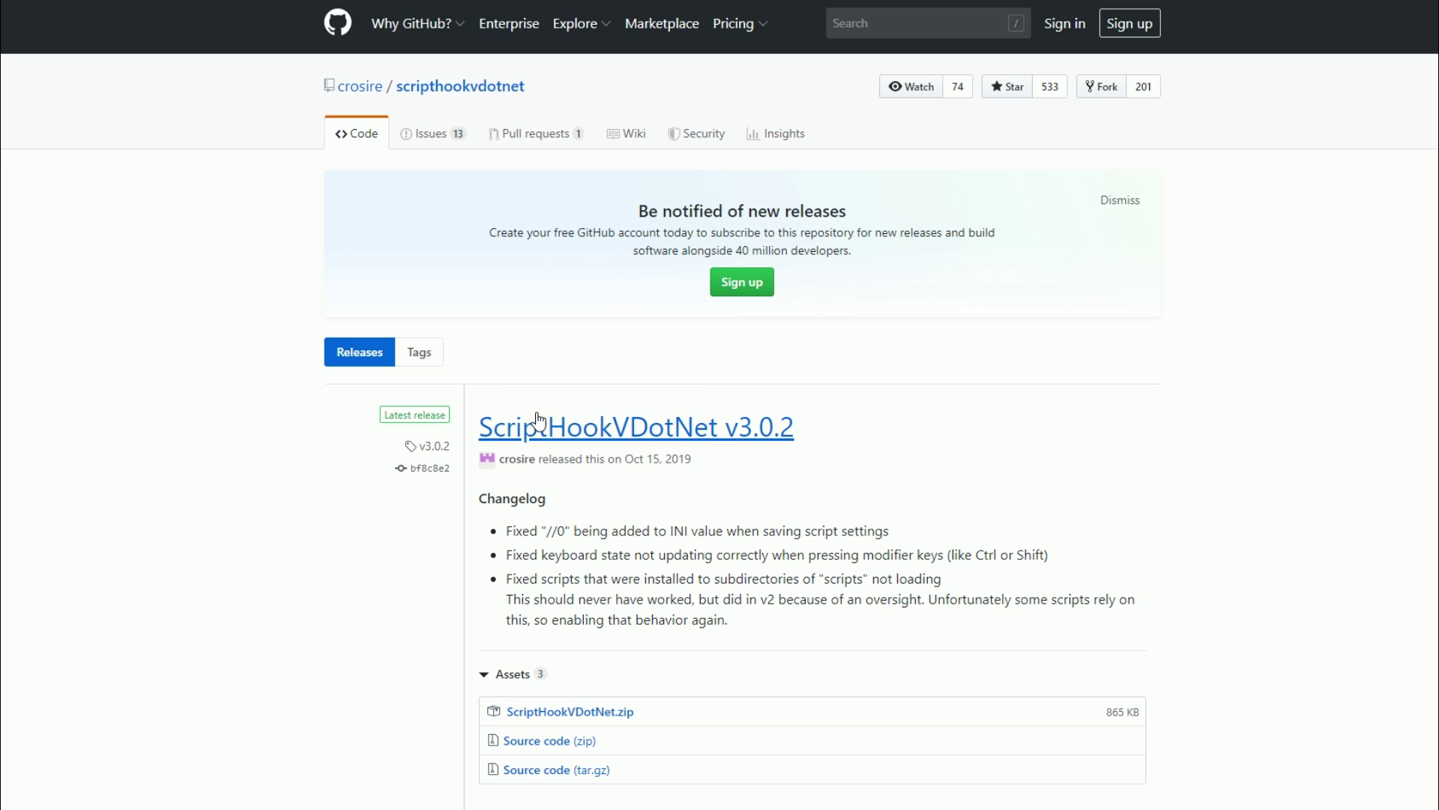
Scroll through the GitHub ScriptHookVDotNet v3.0.2 release to review its ScriptHookVDotNet.zip asset
scroll(515, 377, down, 15)
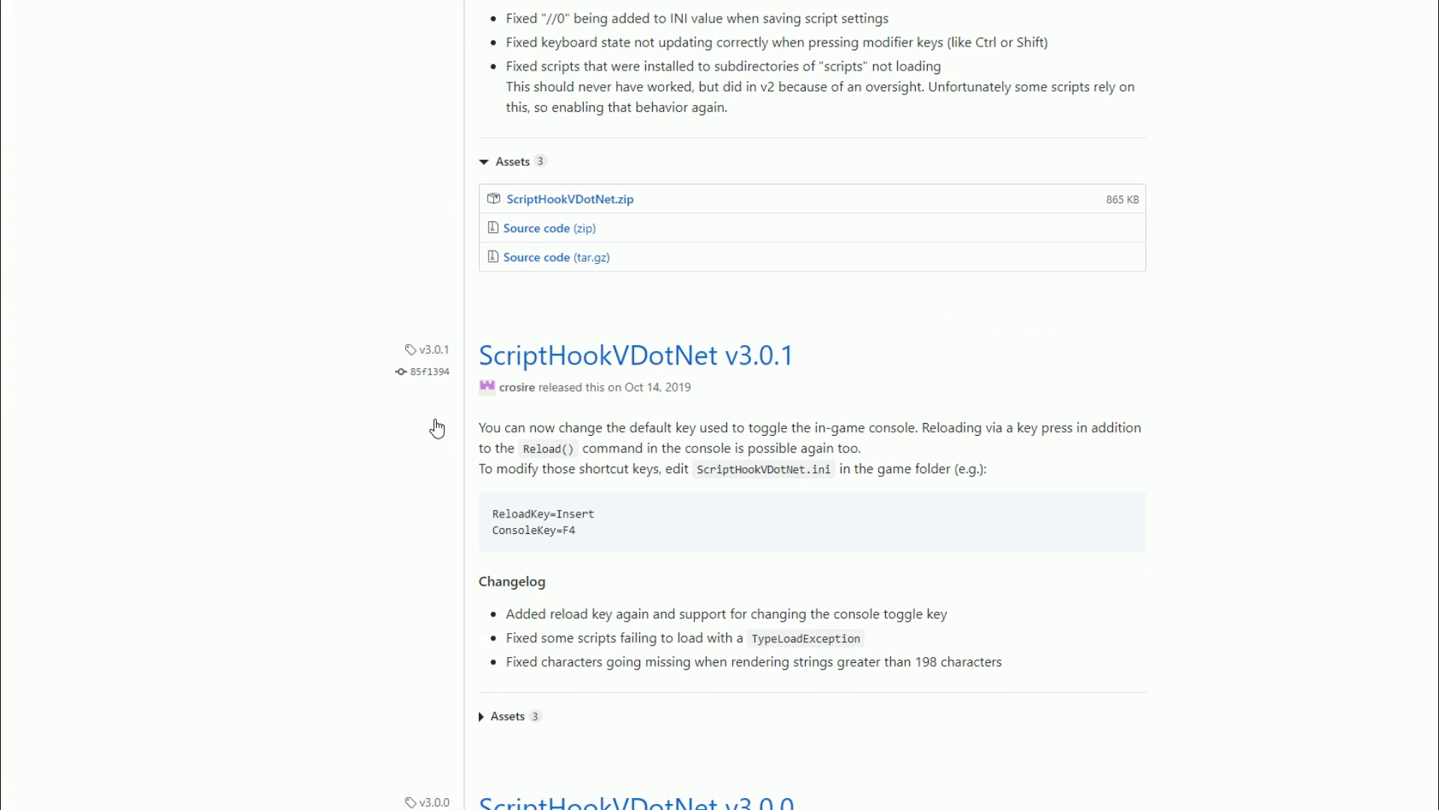
scroll(514, 377, down, 8)
scroll(417, 550, up, 13)
scroll(416, 549, up, 12)
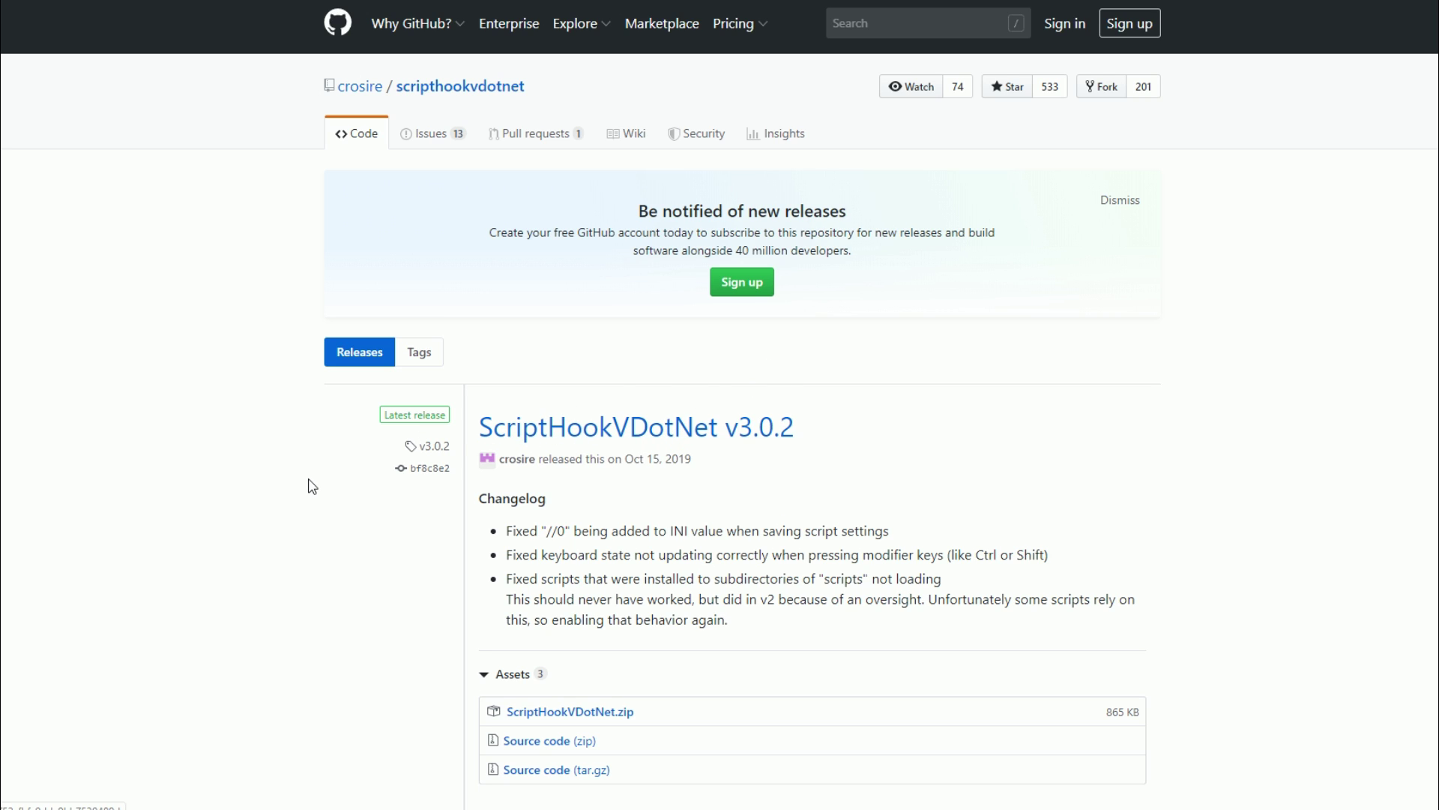
scroll(308, 482, down, 15)
scroll(560, 357, down, 10)
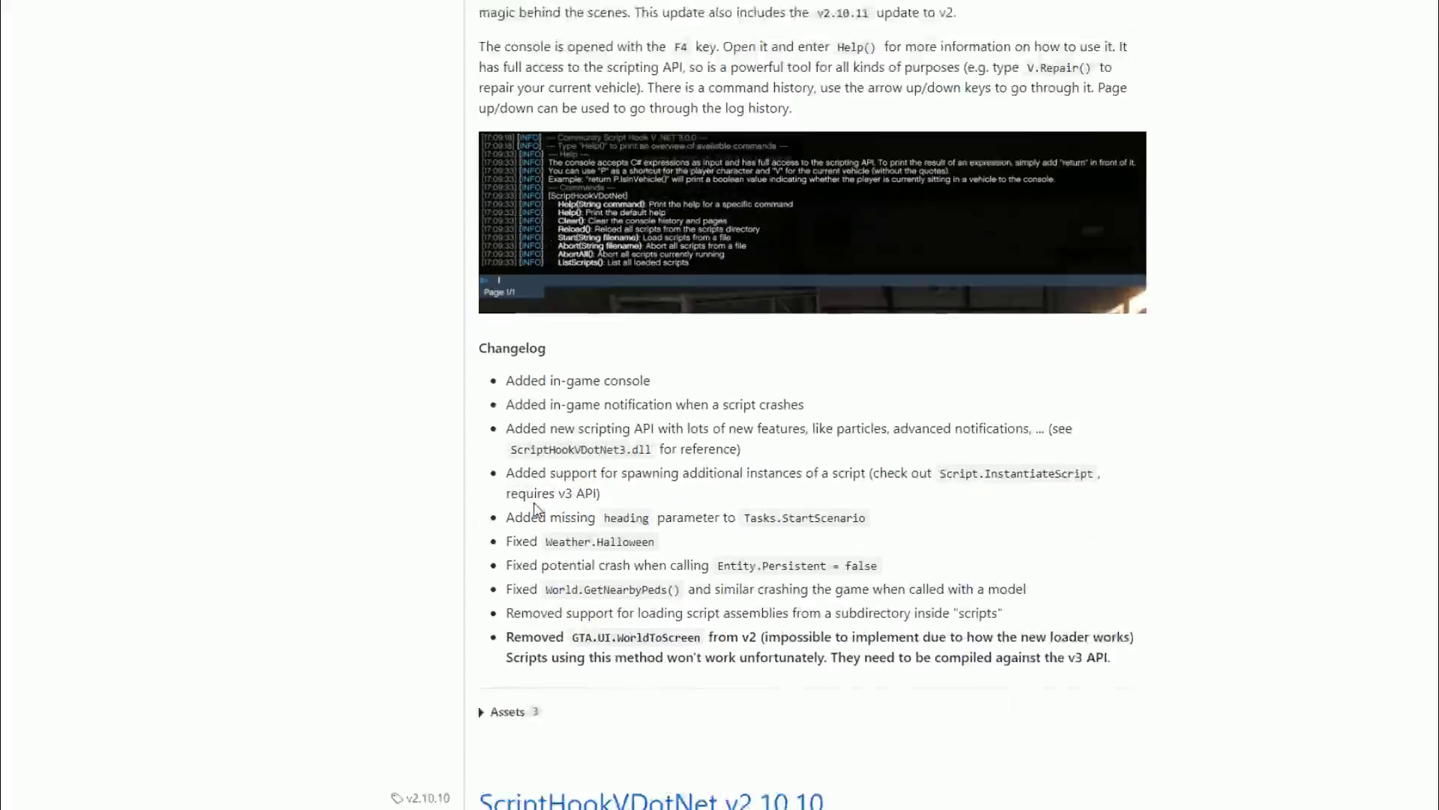
scroll(539, 419, up, 20)
scroll(516, 496, up, 2)
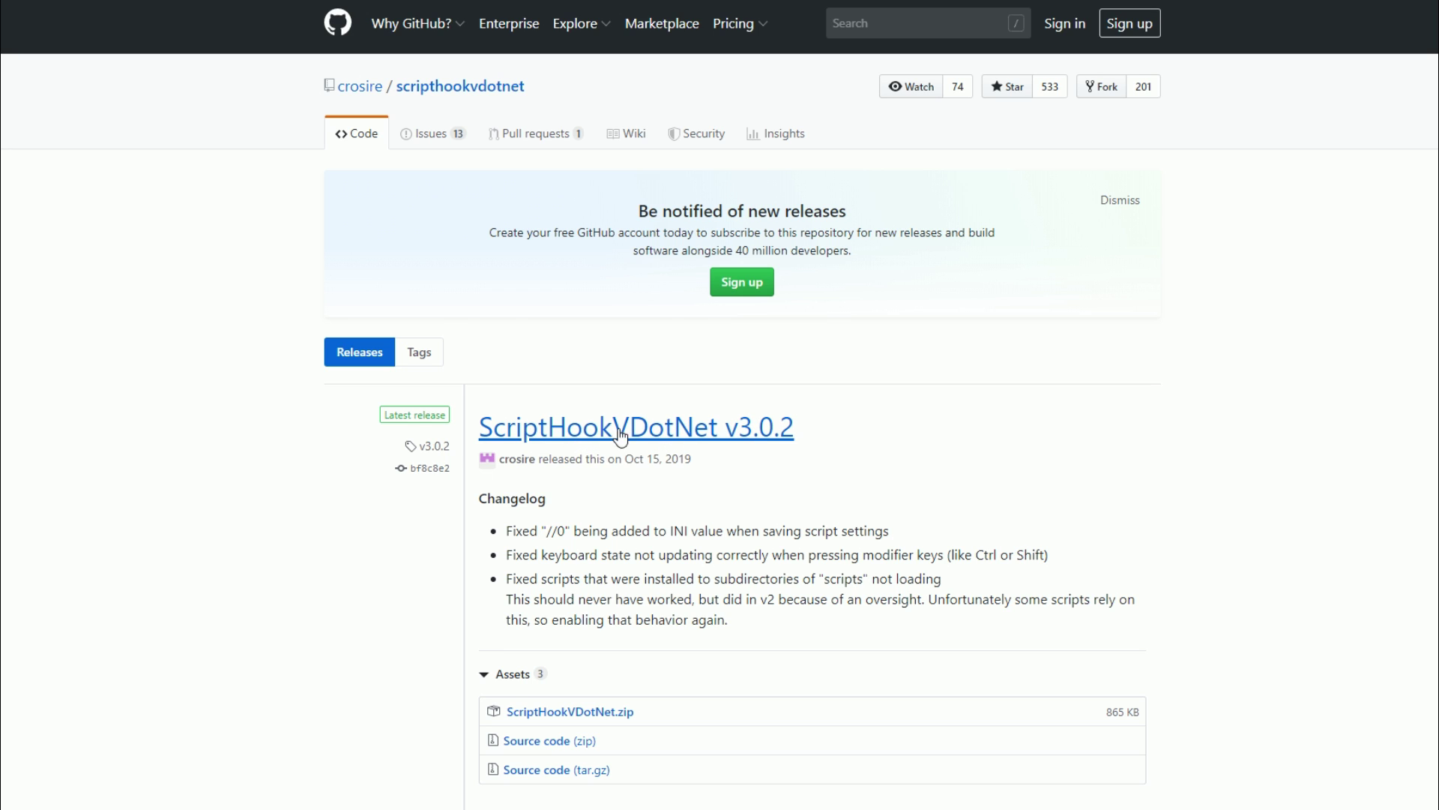
scroll(712, 471, down, 1)
scroll(713, 471, down, 2)
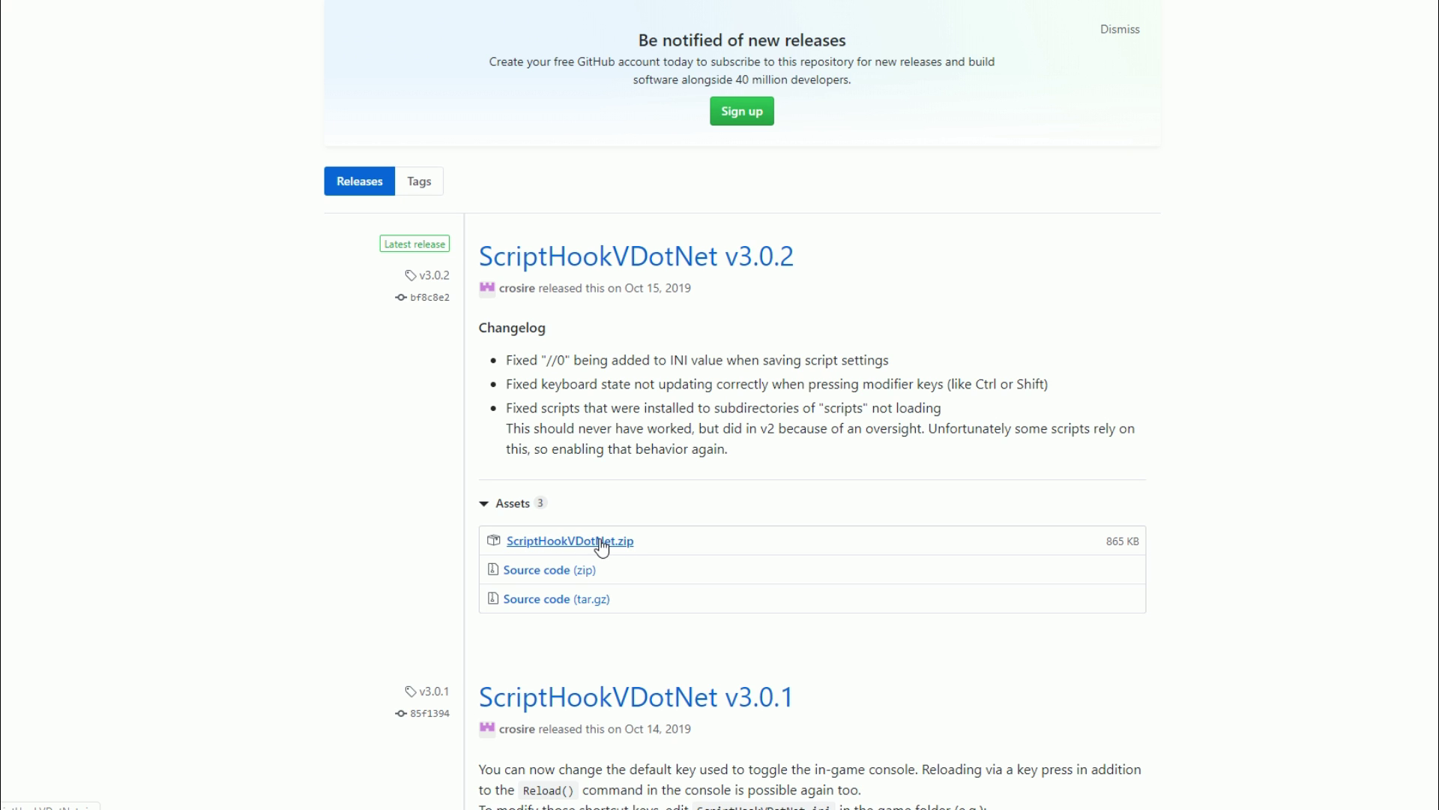
scroll(596, 546, up, 2)
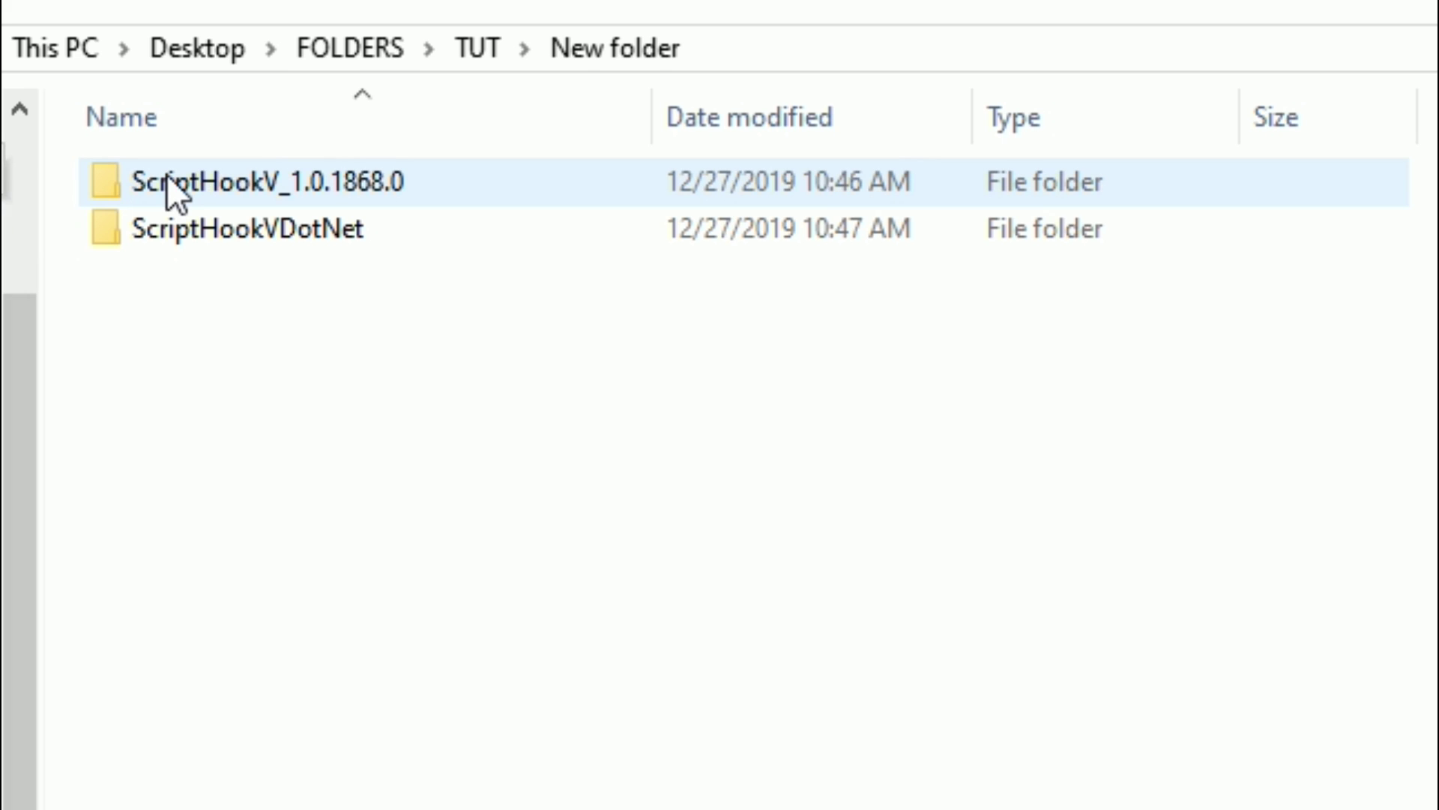
Open the bin folder inside ScriptHookV_1.0.1868.0
click(122, 202)
click(387, 218)
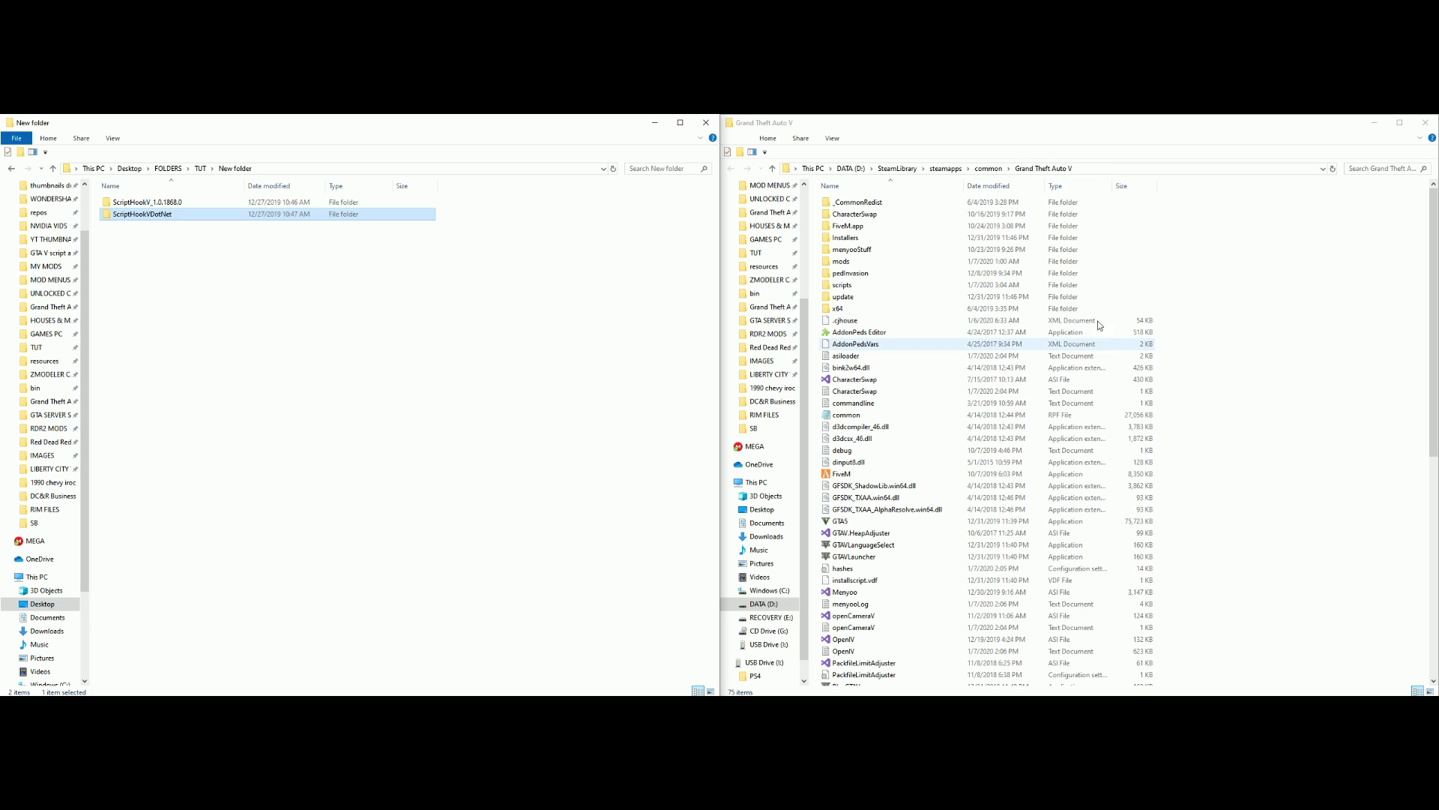
click(268, 201)
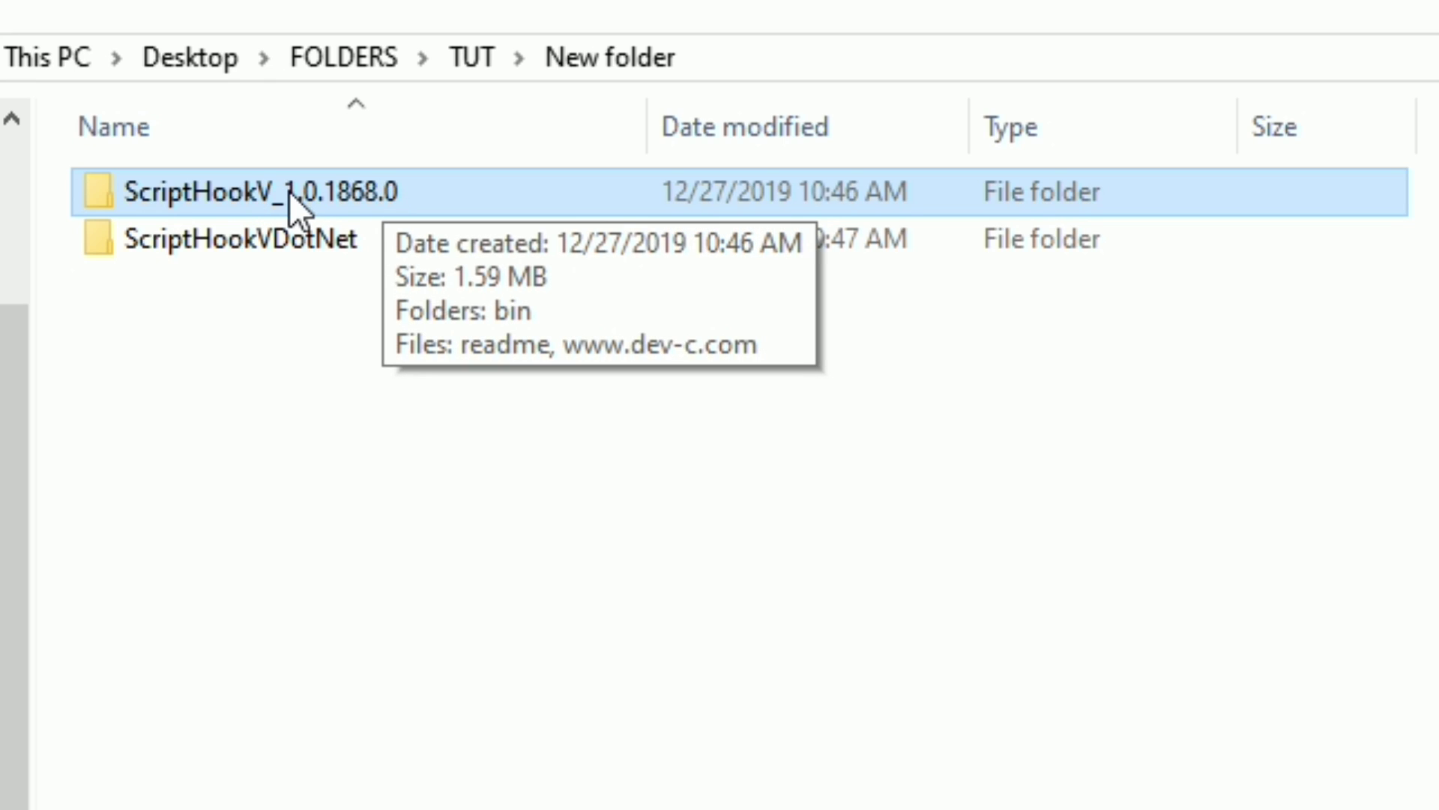
double_click(345, 191)
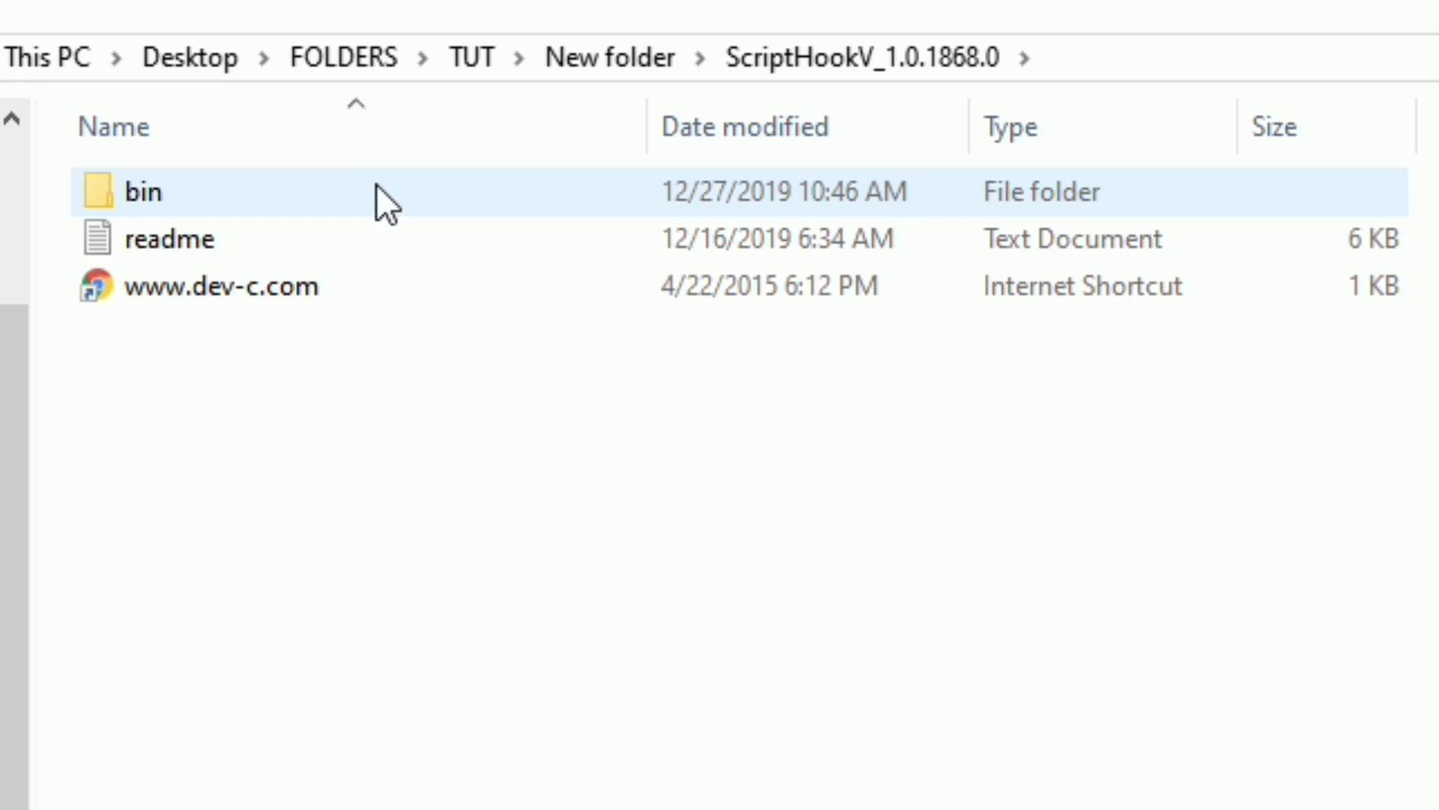
click(143, 193)
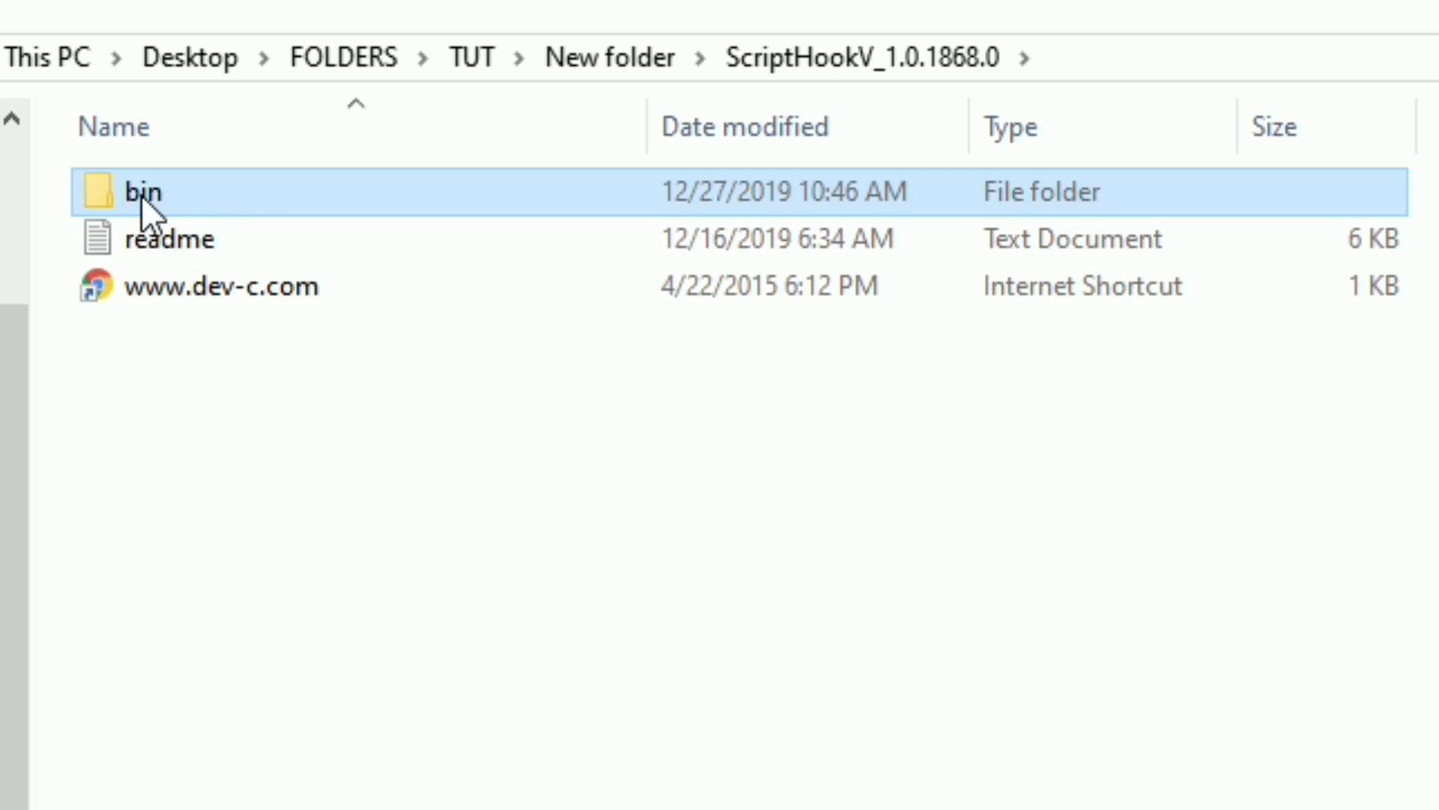
double_click(264, 187)
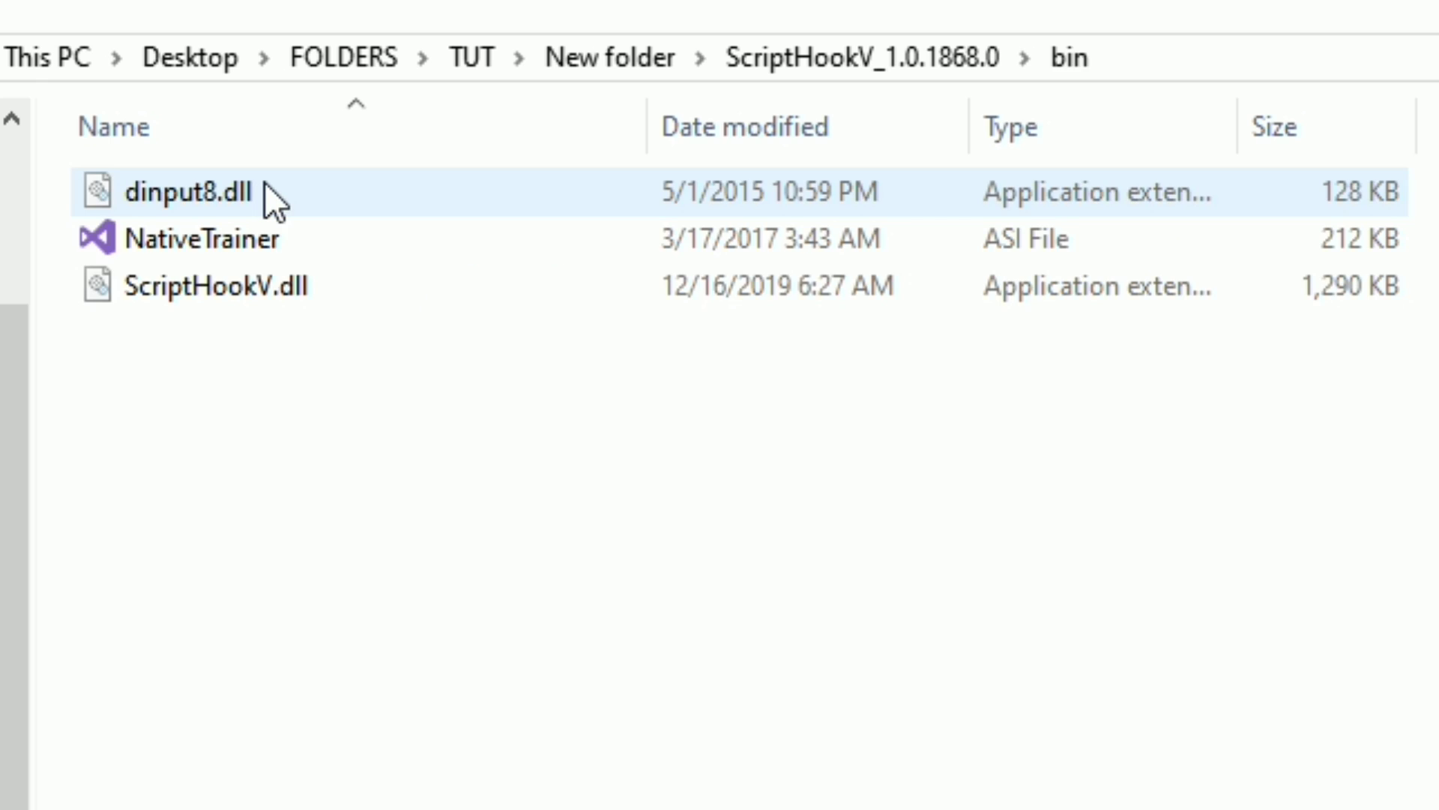
Copy dinput8.dll and ScriptHookV.dll into the Grand Theft Auto V folder, dismissing the conflict prompt
click(307, 195)
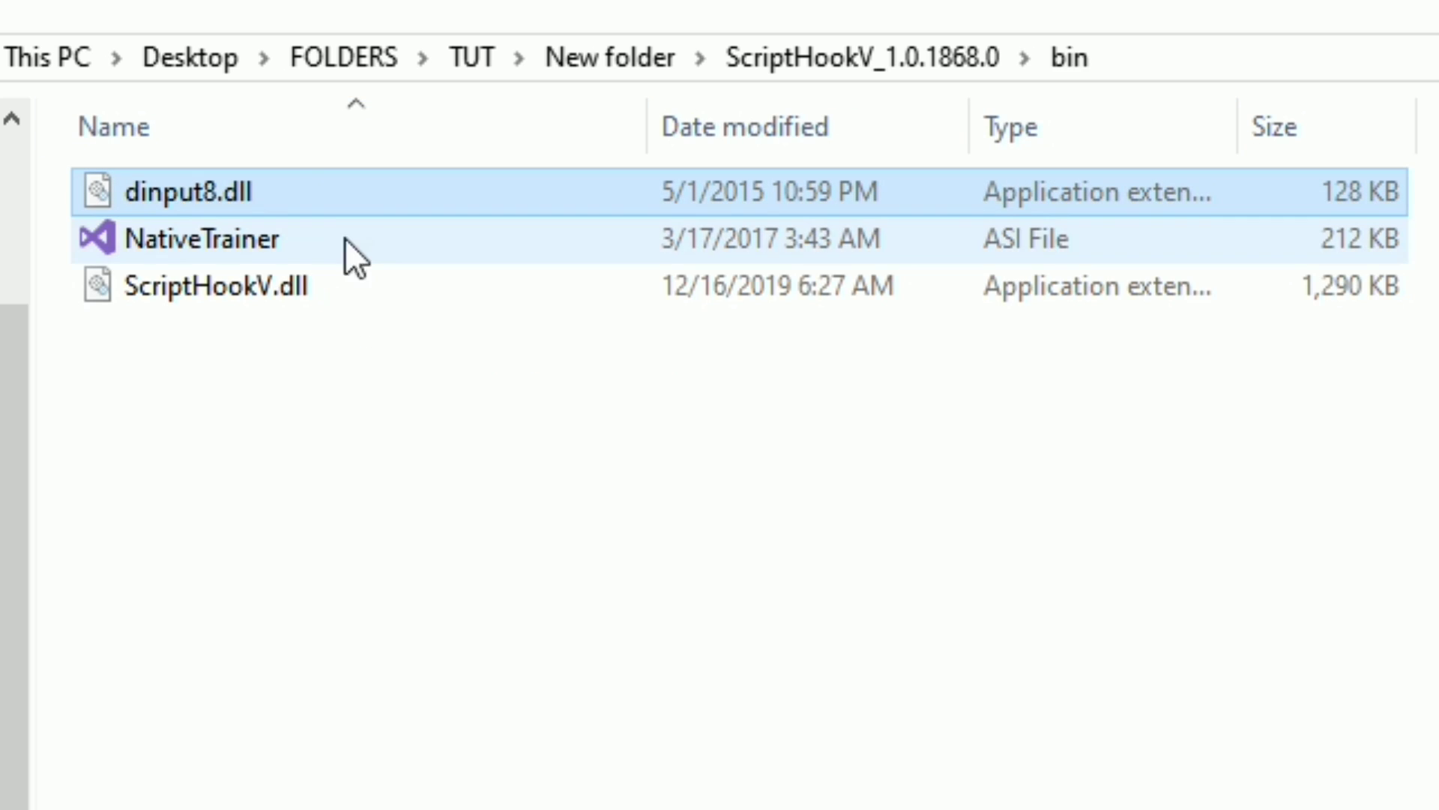
ctrl+click(425, 294)
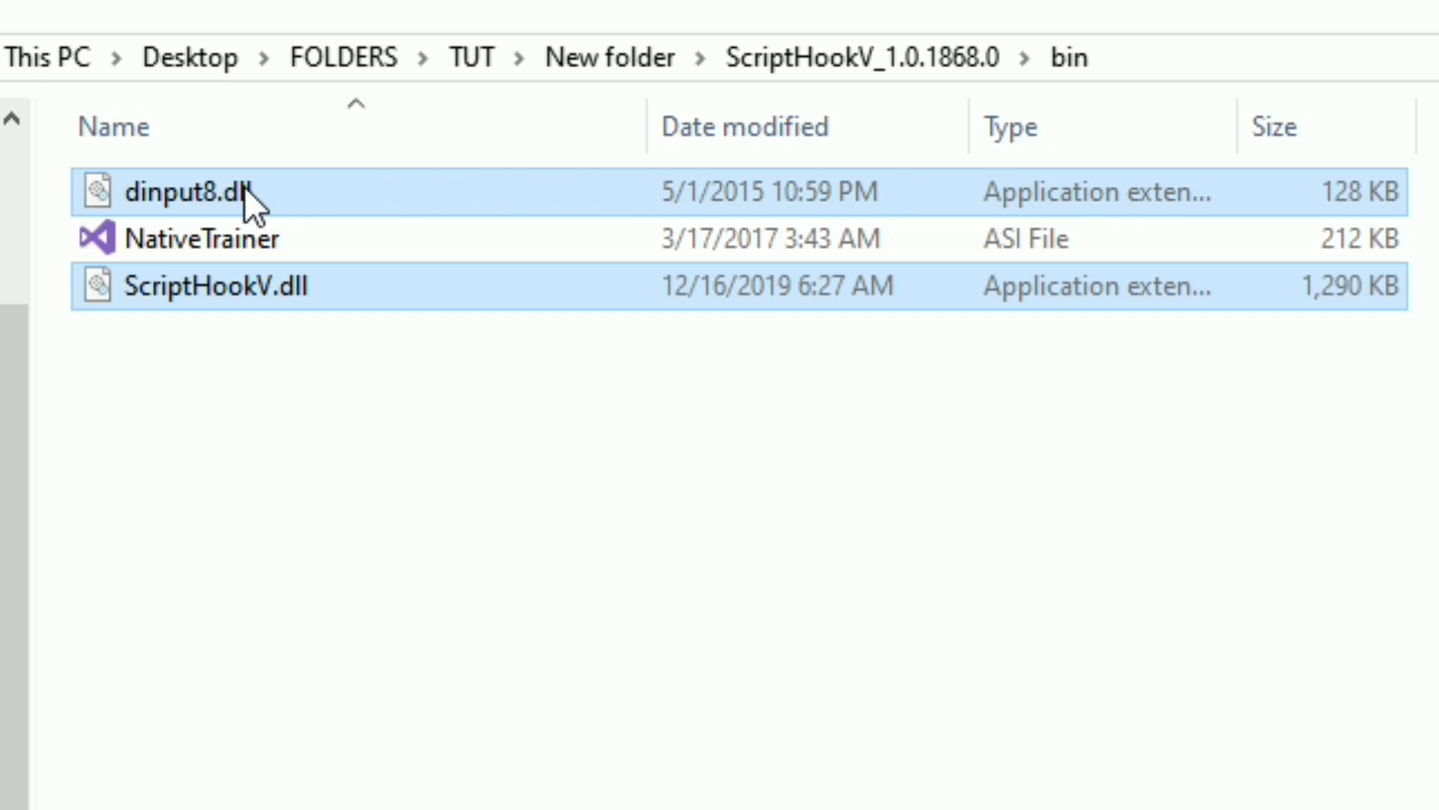
mouse_move(244, 187)
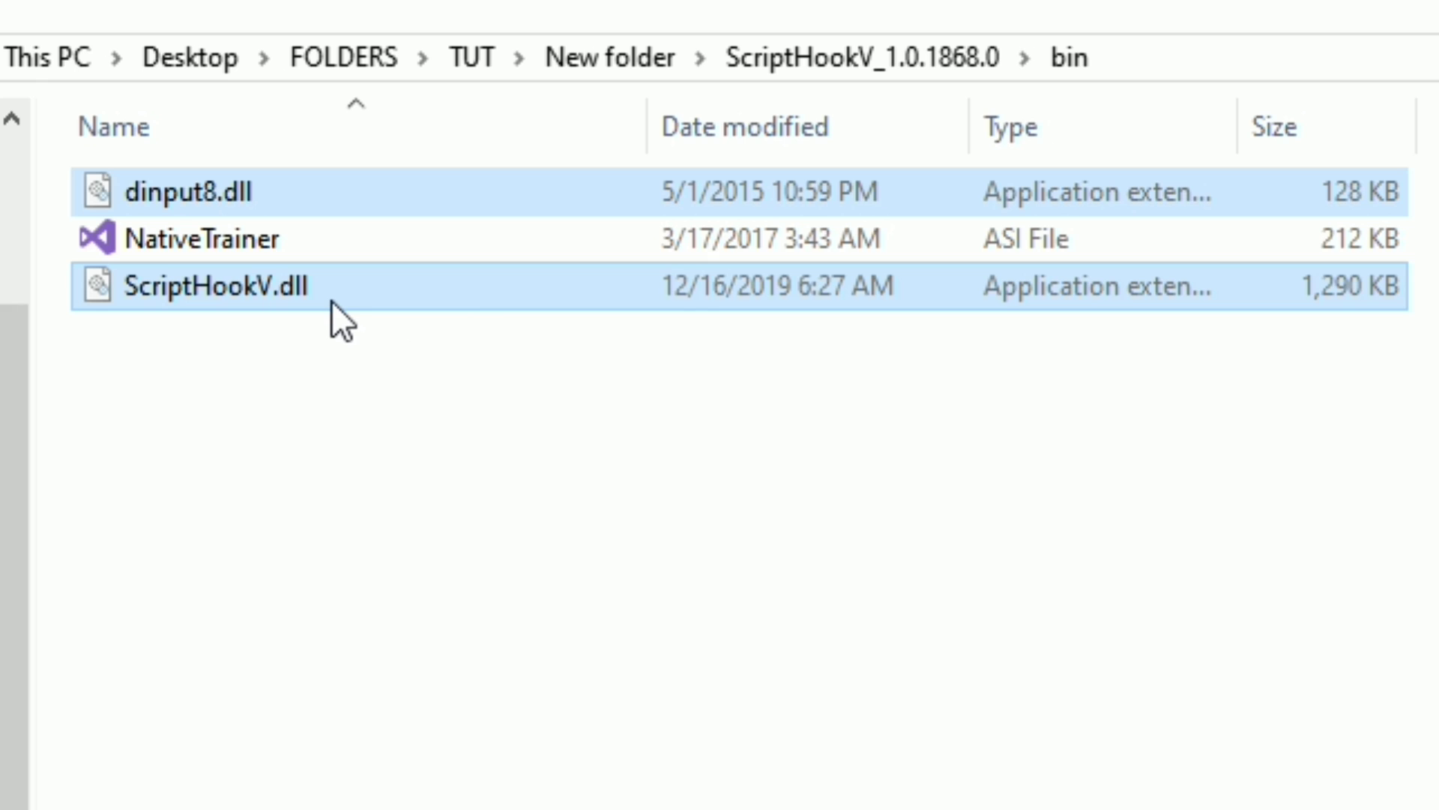
mouse_move(344, 303)
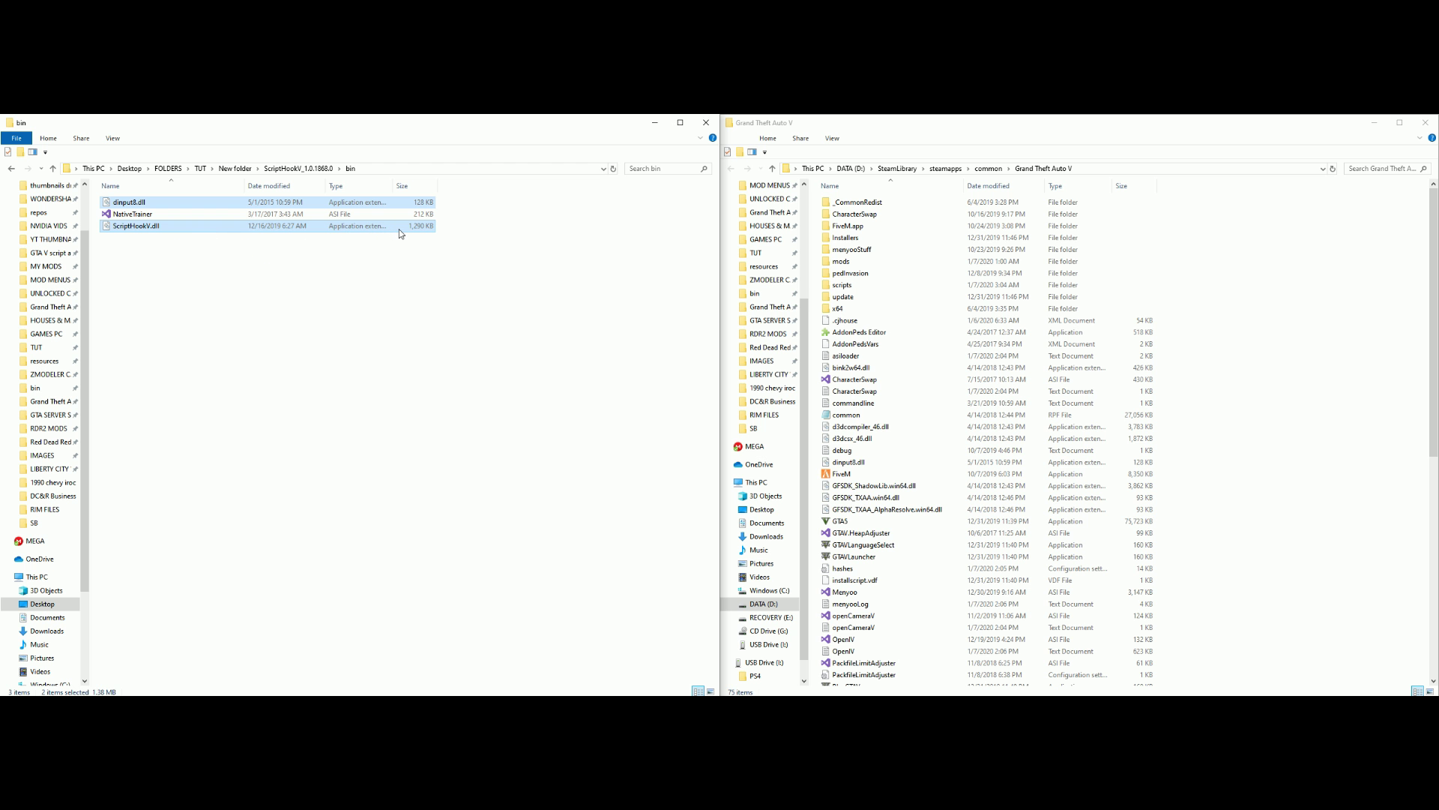
drag(399, 229, 1264, 506)
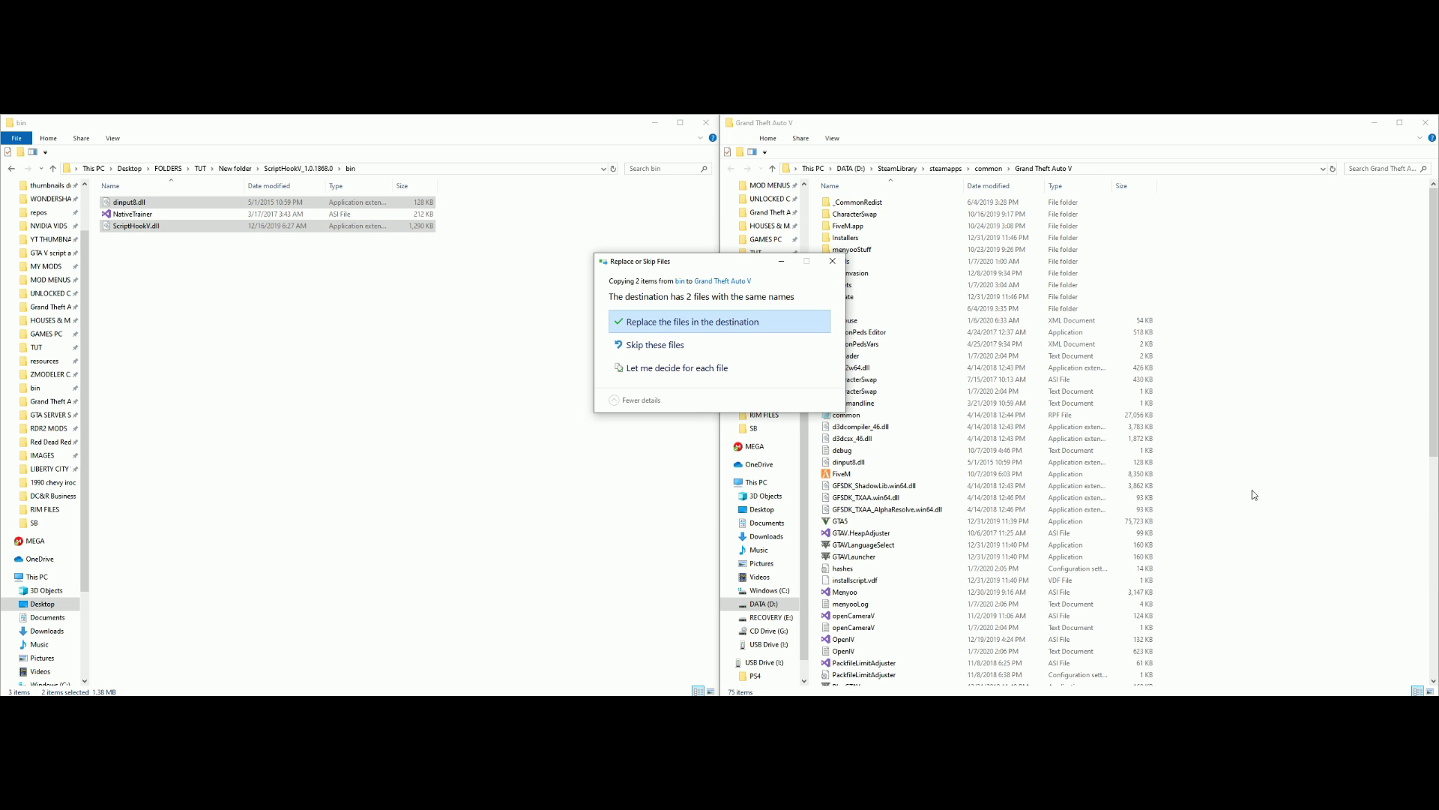
click(833, 262)
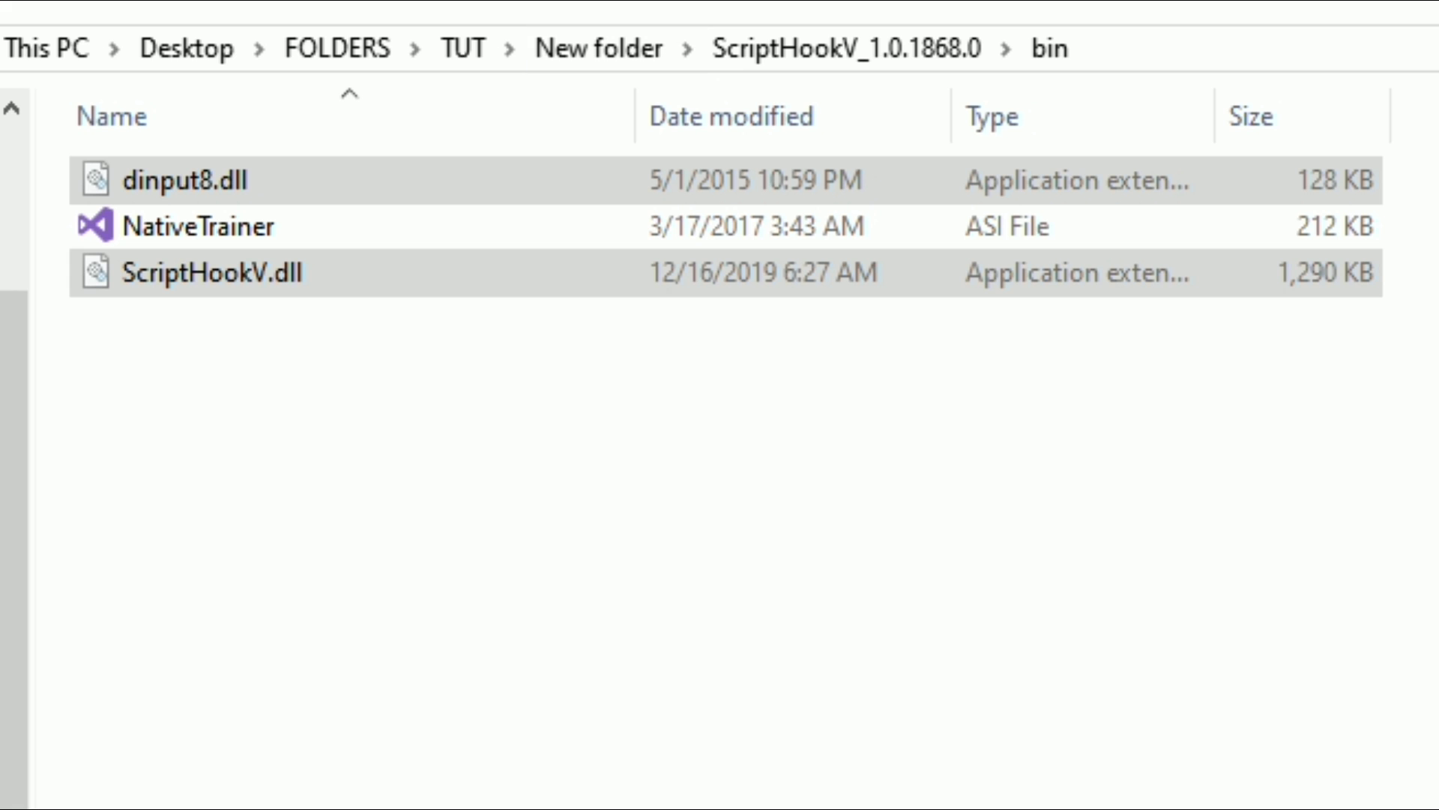
Go up to New folder and open the ScriptHookVDotNet folder
key(alt+Up)
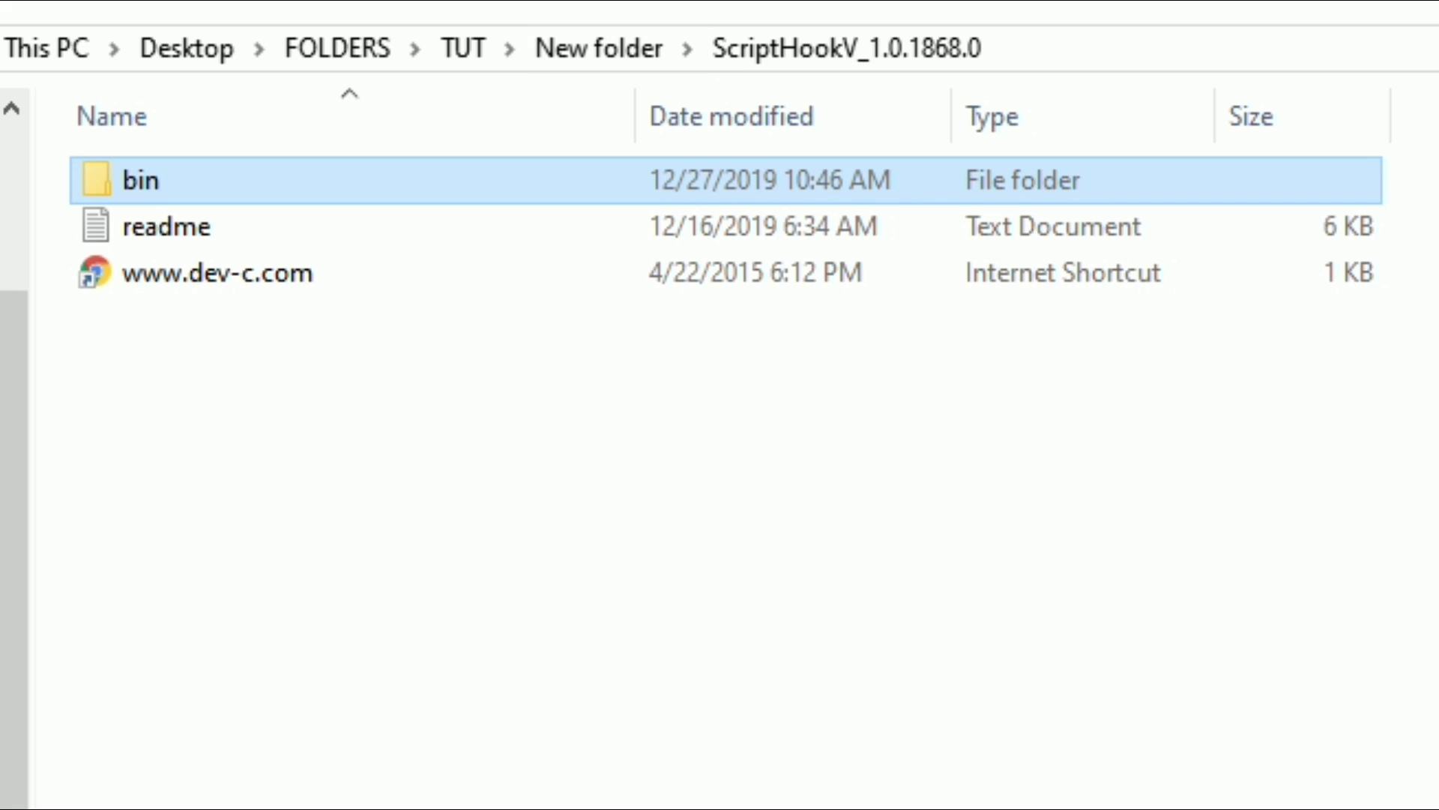
key(alt+Up)
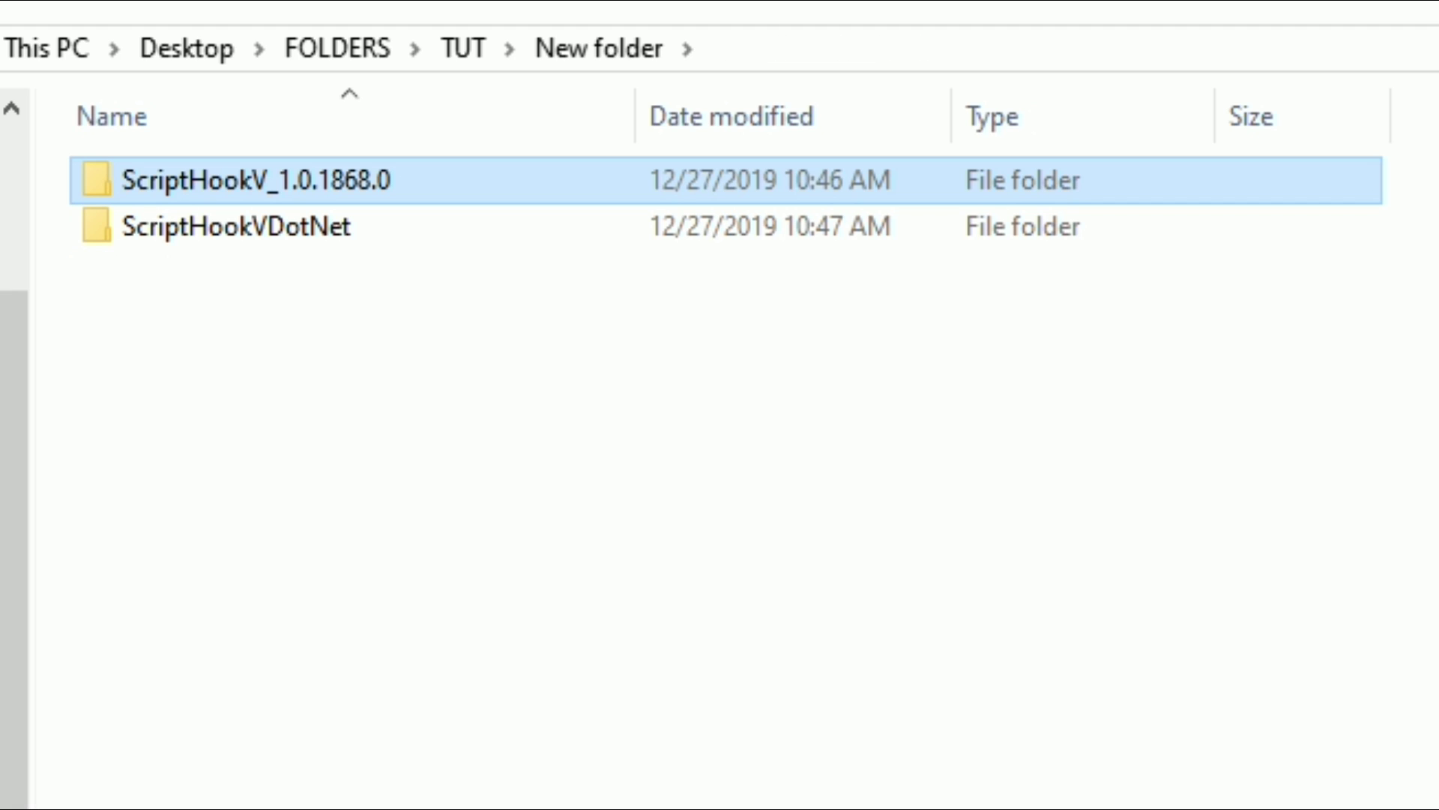
click(339, 237)
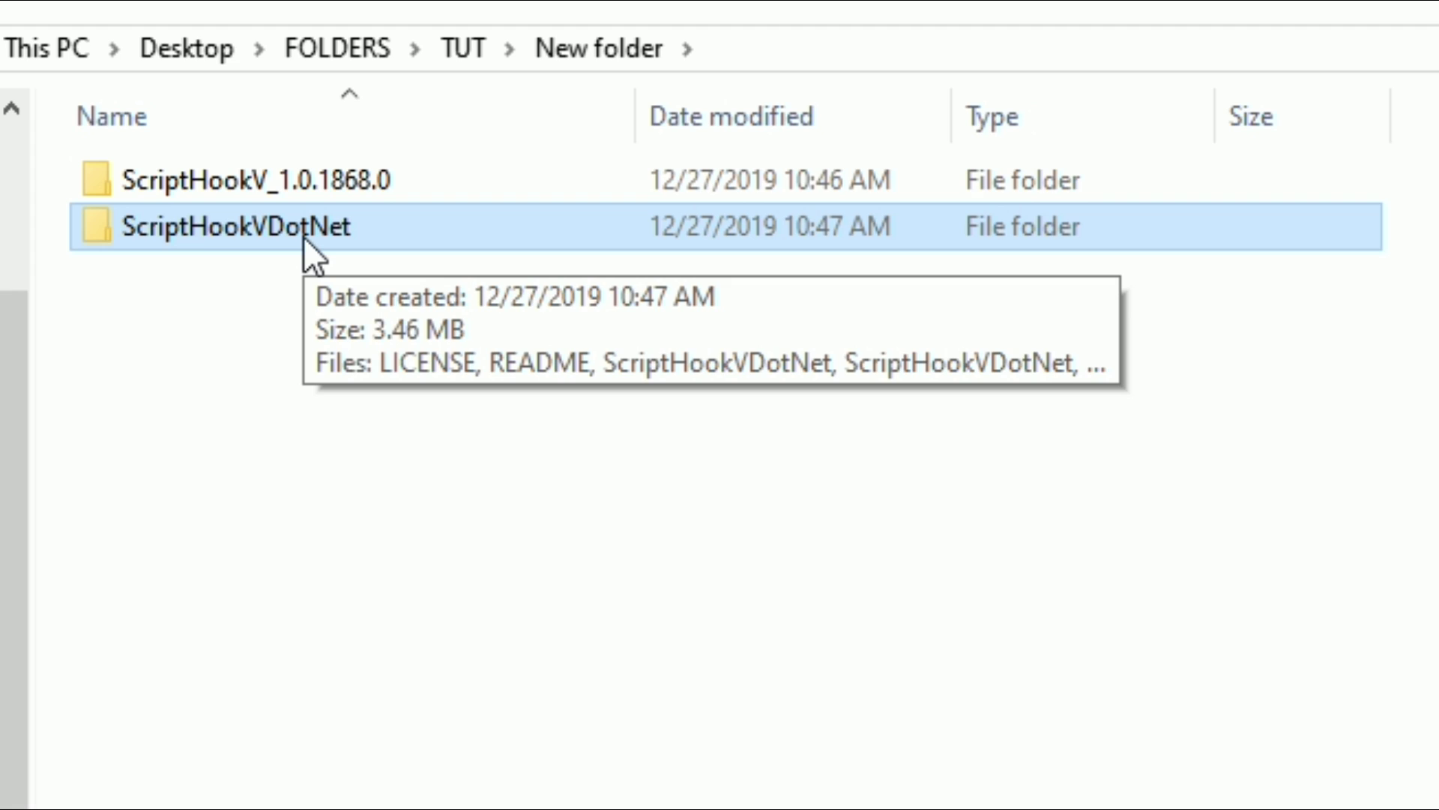
double_click(262, 224)
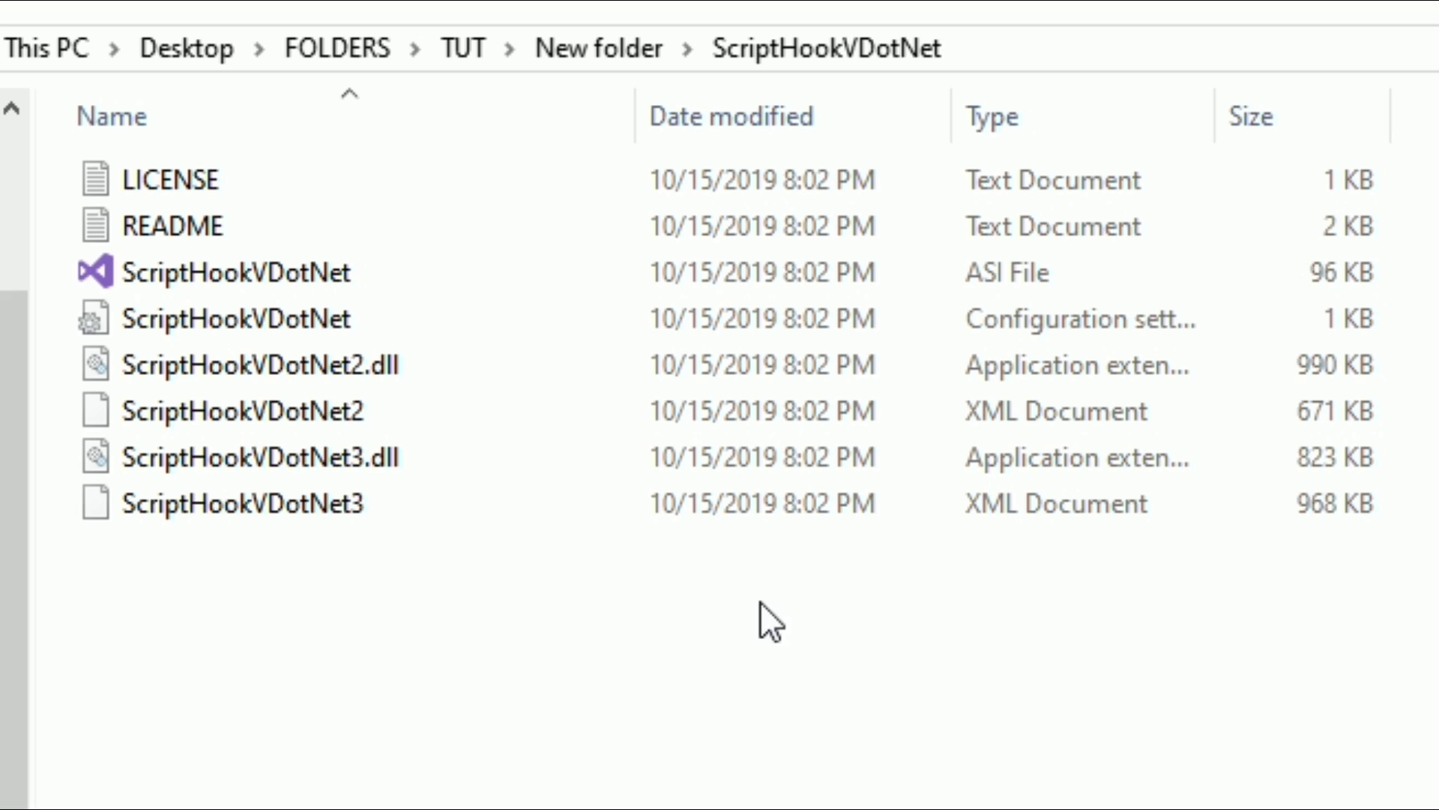
Copy the ScriptHookVDotNet ASI, ScriptHookVDotNet2.dll and ScriptHookVDotNet3.dll into Grand Theft Auto V, skipping replacements
click(479, 263)
ctrl+click(474, 356)
ctrl+click(553, 449)
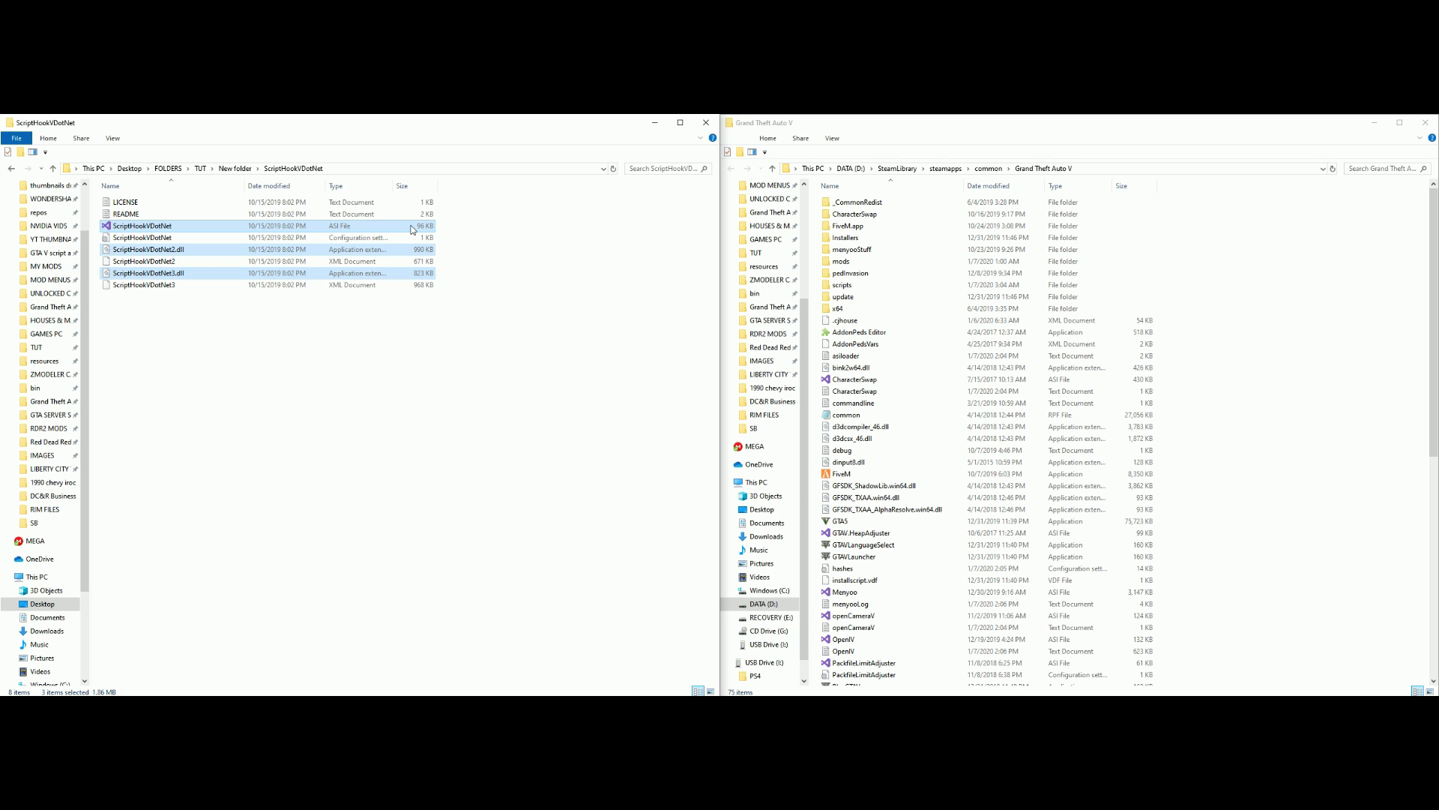
drag(412, 228, 1222, 536)
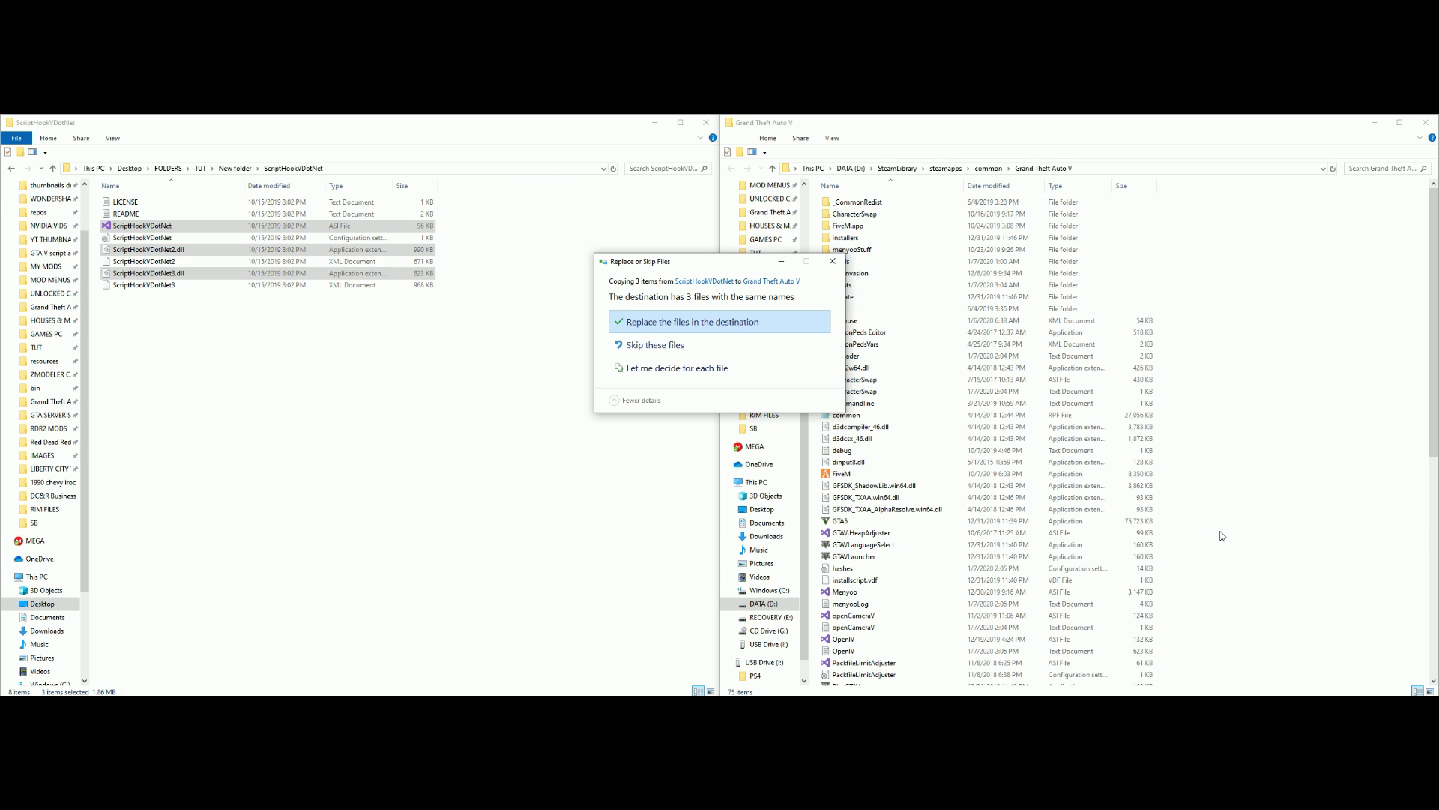
click(831, 262)
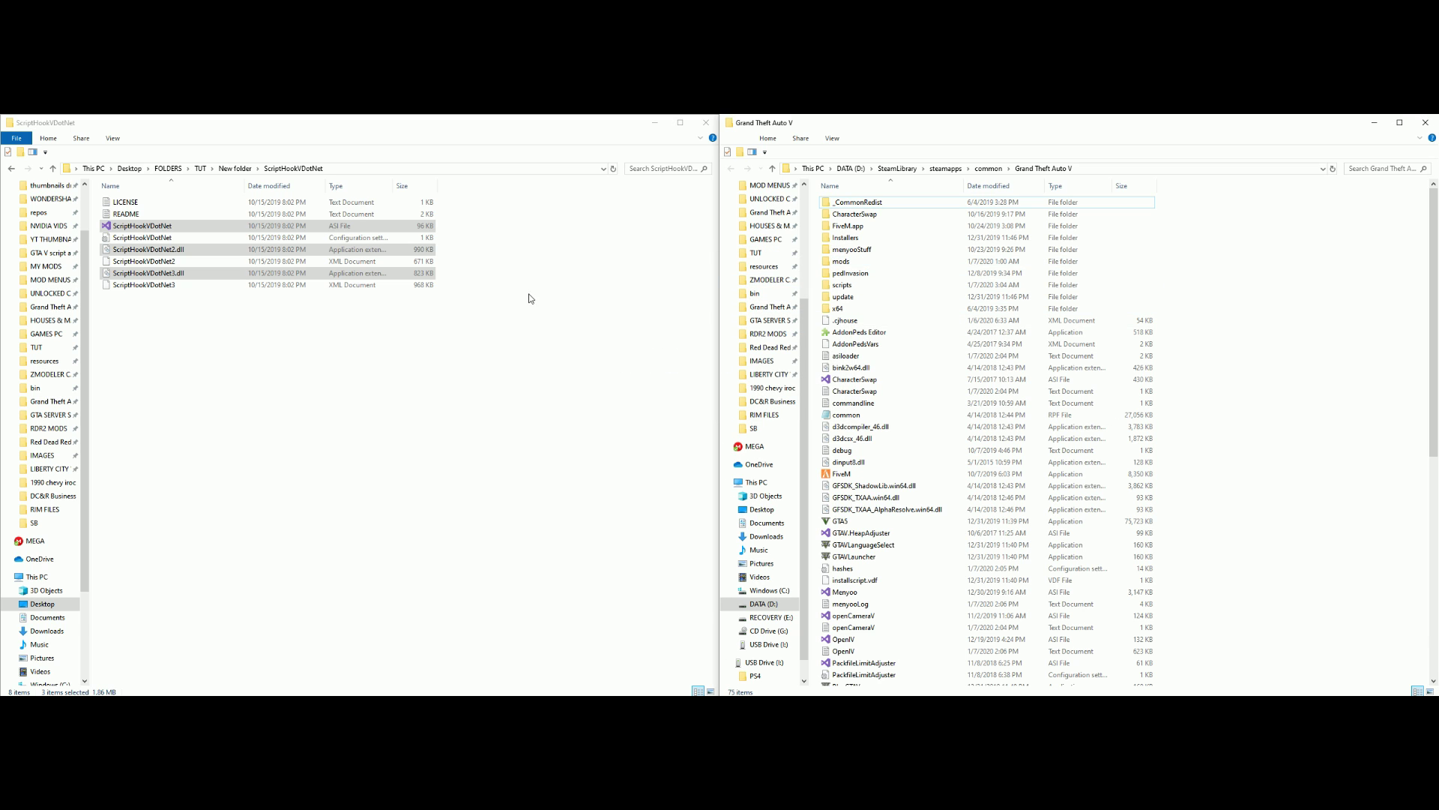
click(566, 289)
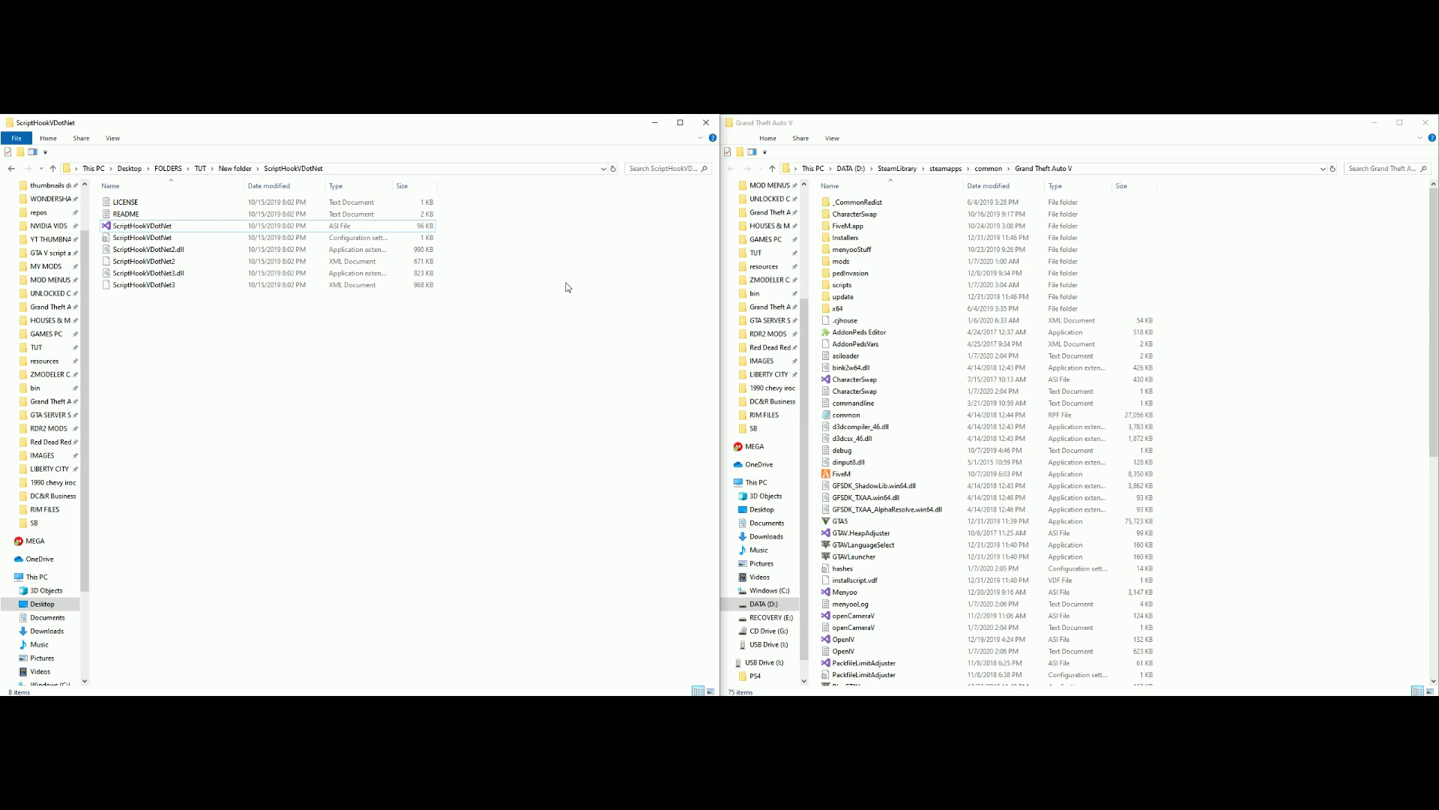
Return the source window to New folder and point out mods and dinput8.dll in the game folder
click(234, 168)
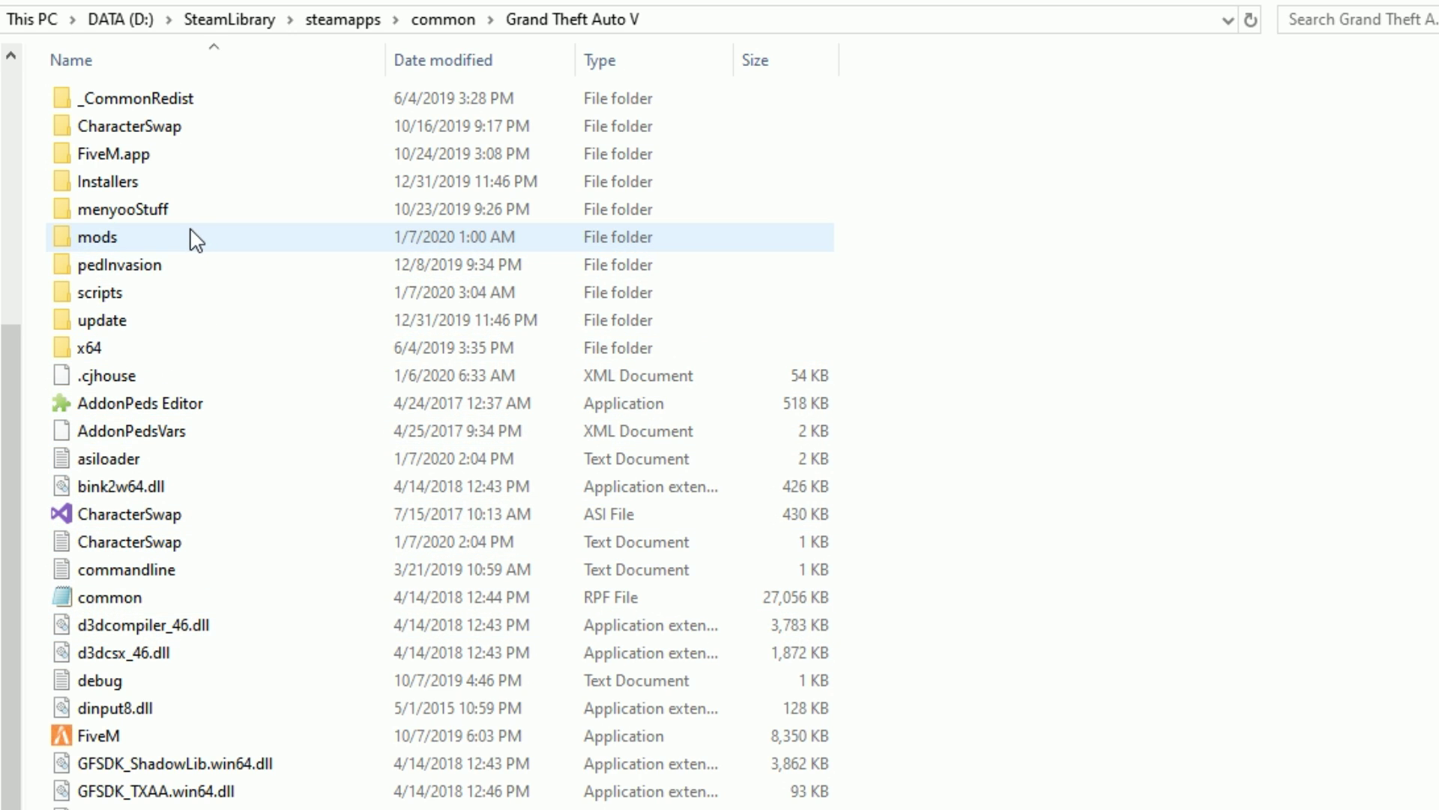
click(146, 242)
mouse_move(180, 250)
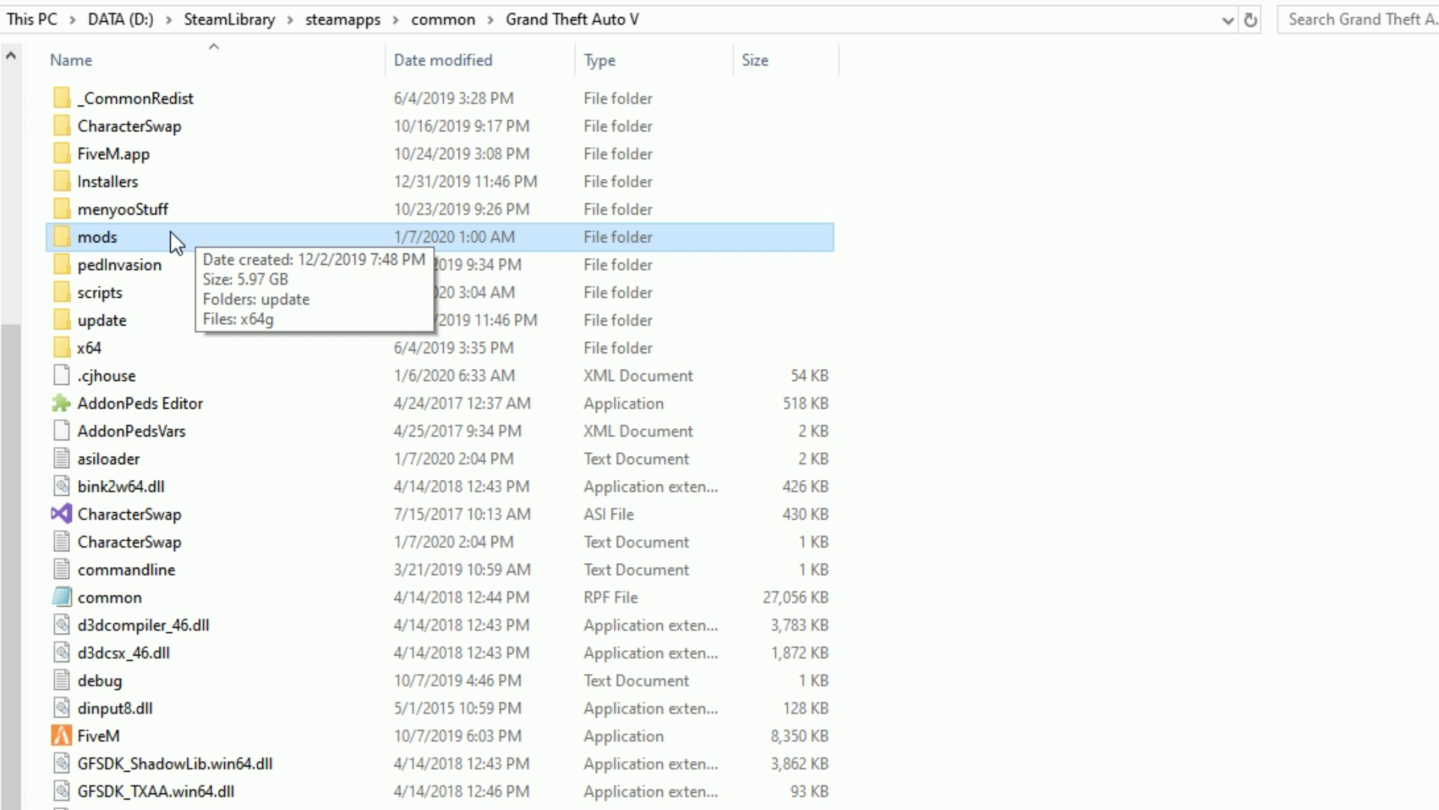
mouse_move(201, 529)
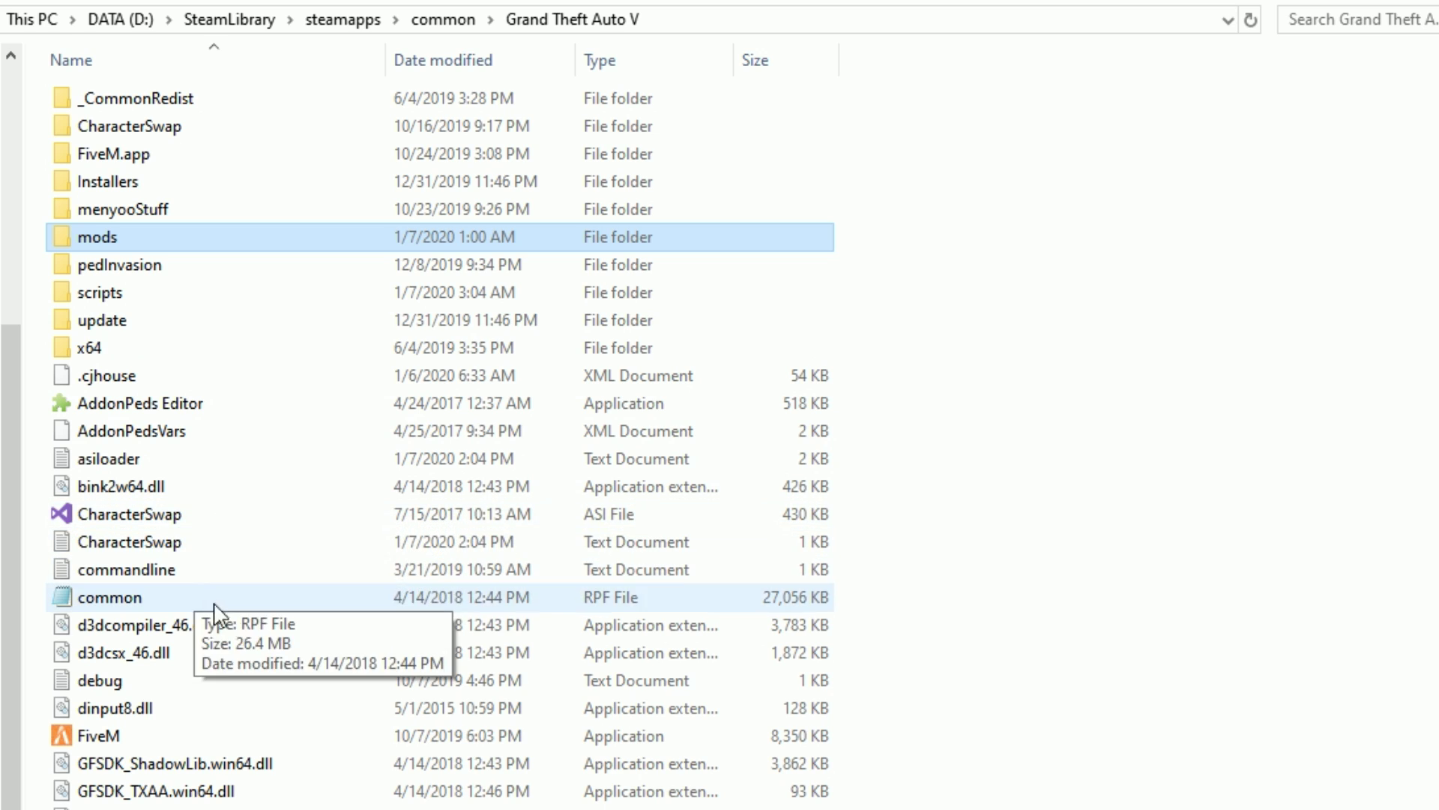
click(204, 709)
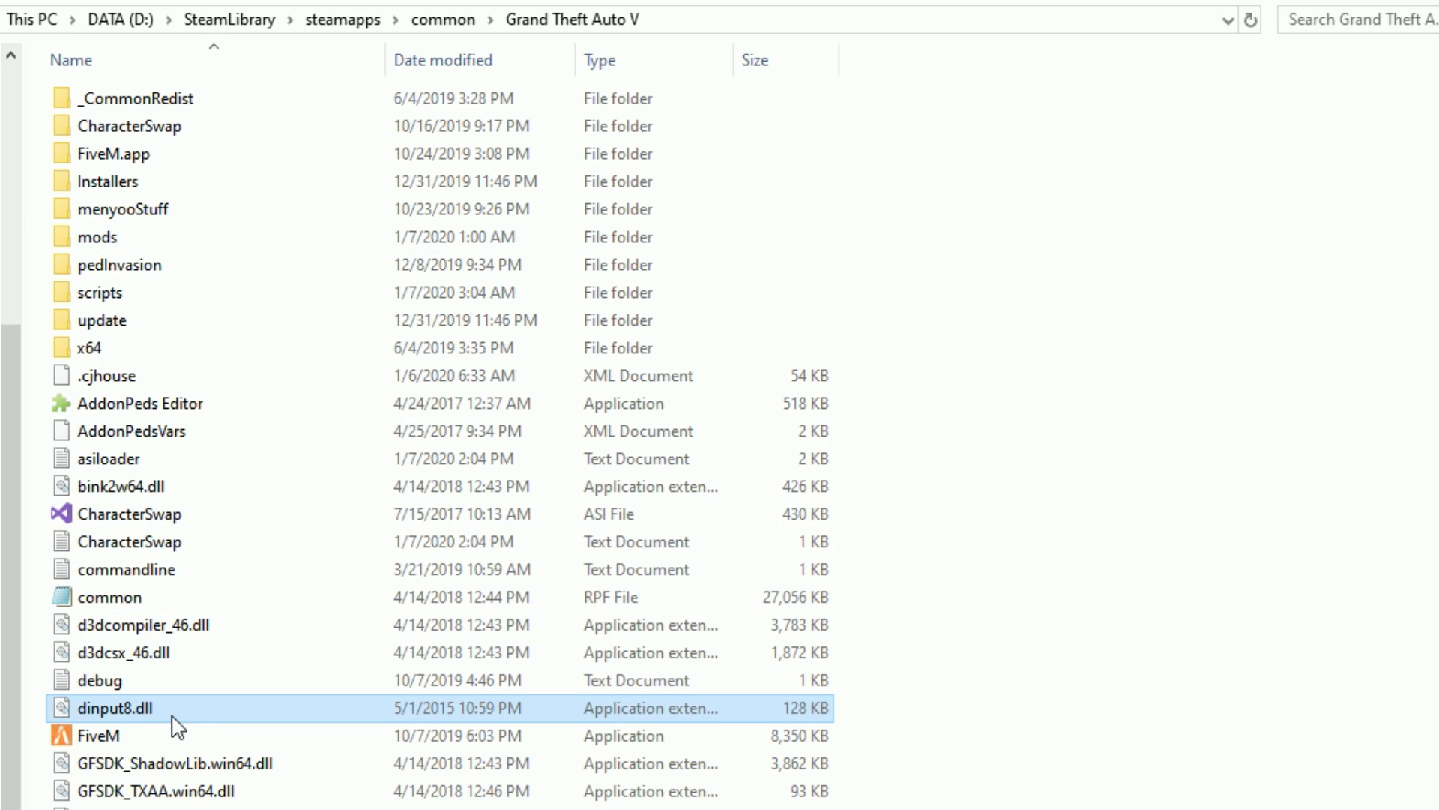
mouse_move(140, 718)
Refresh the Grand Theft Auto V folder listing and minimize the New folder window
mouse_move(89, 708)
right_click(1057, 347)
click(1128, 450)
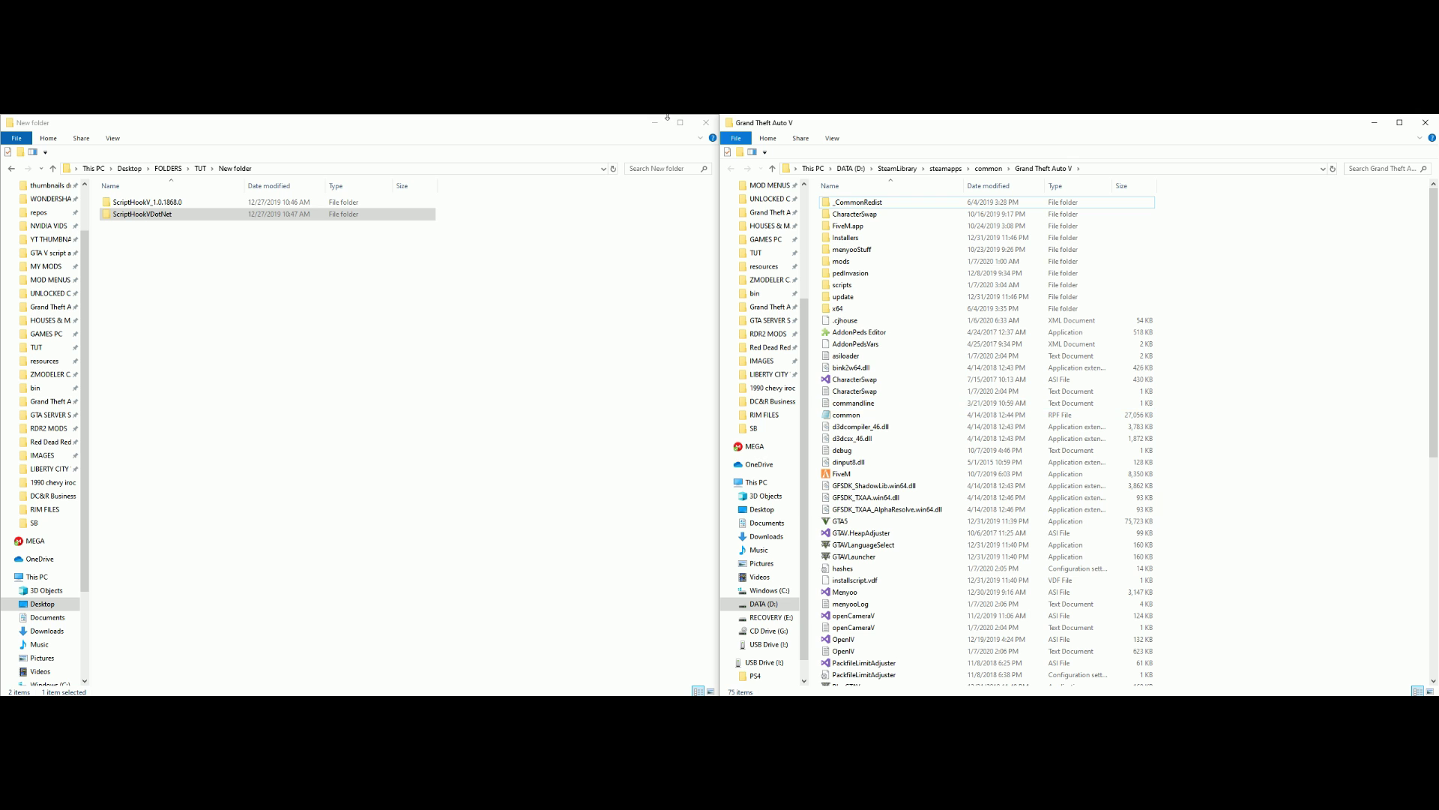
click(654, 123)
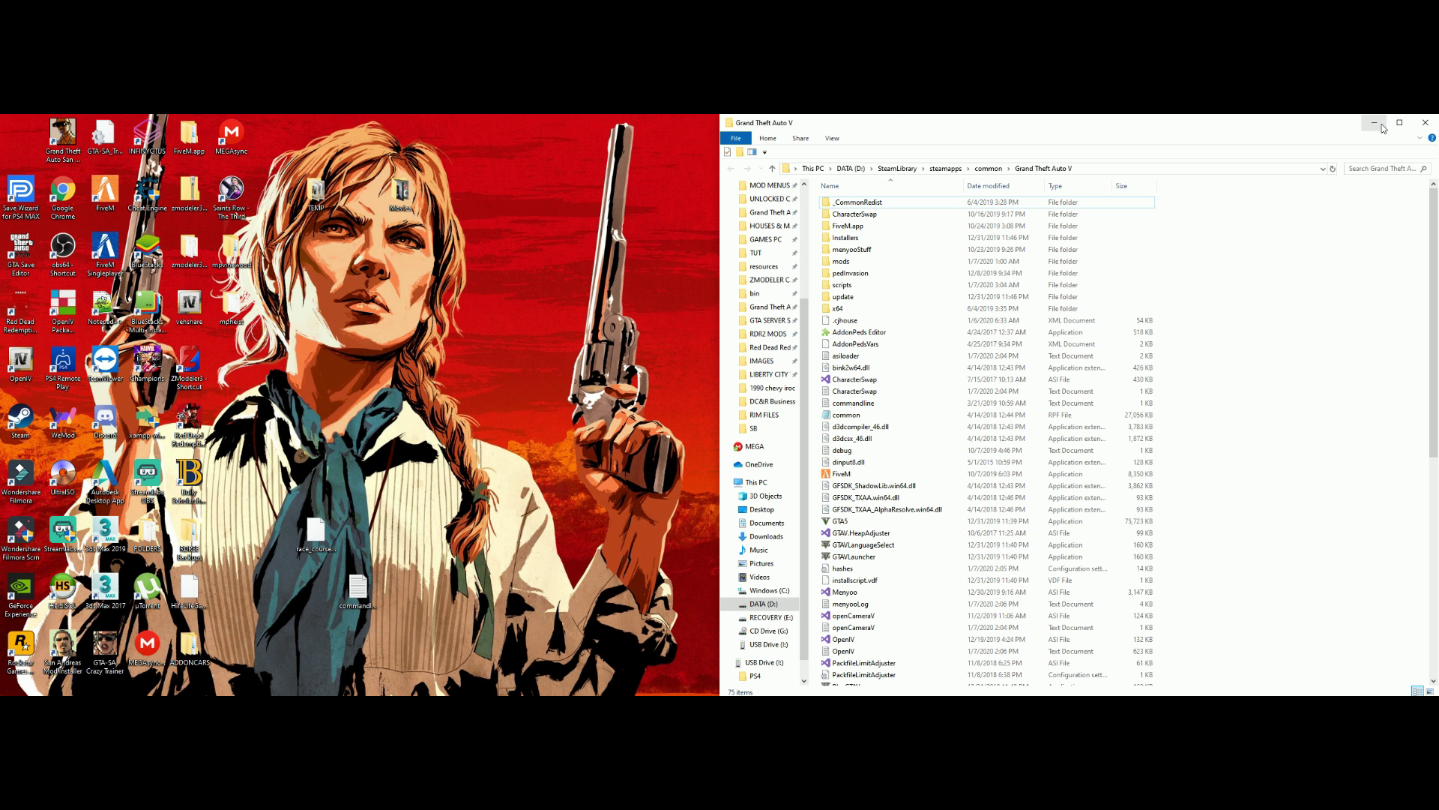